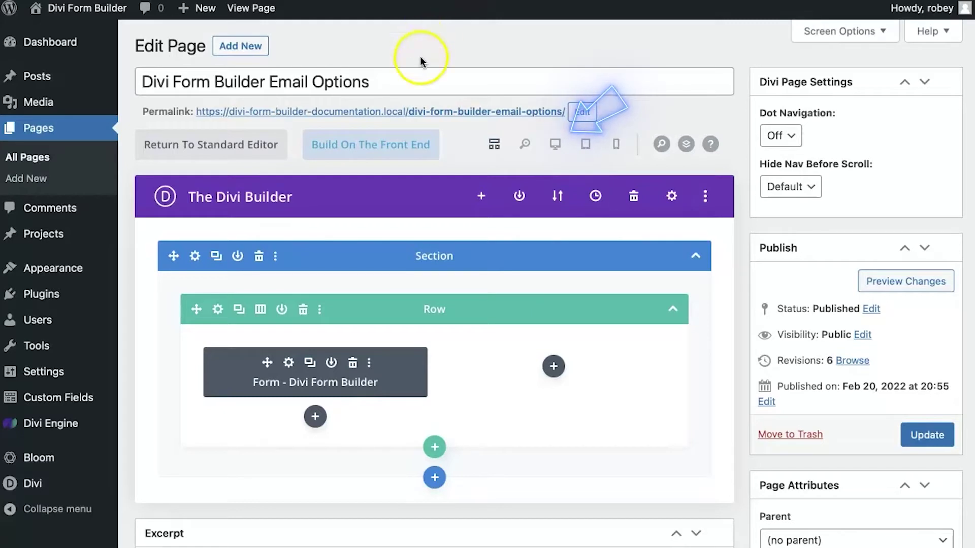
Switch to the desktop preview and open the form module's settings.
left_click(552, 146)
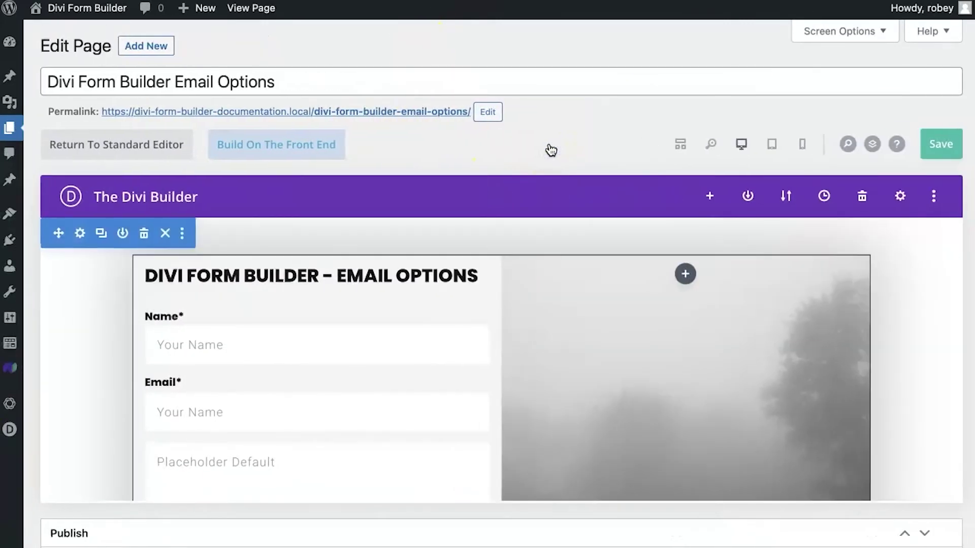
scroll(628, 426, "down", 3)
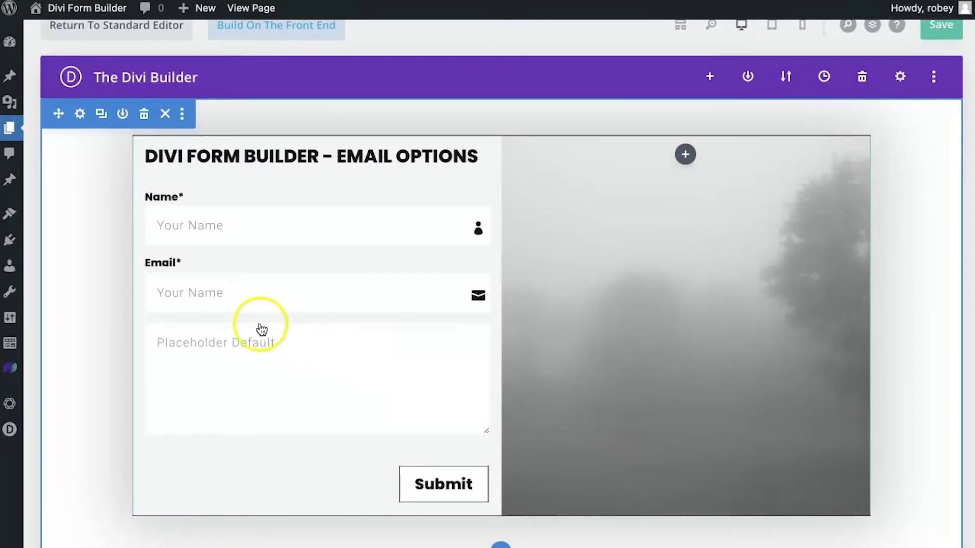
mouse_move(283, 198)
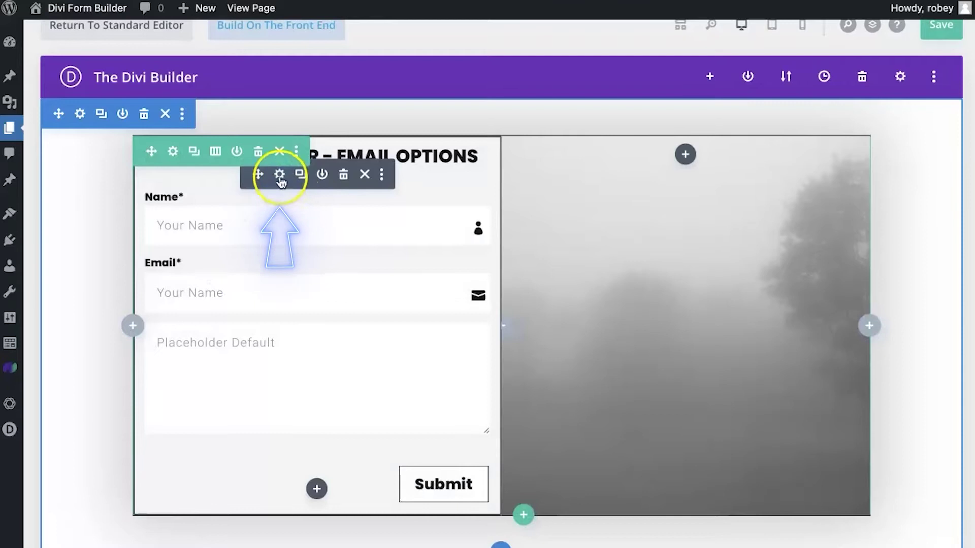
left_click(280, 175)
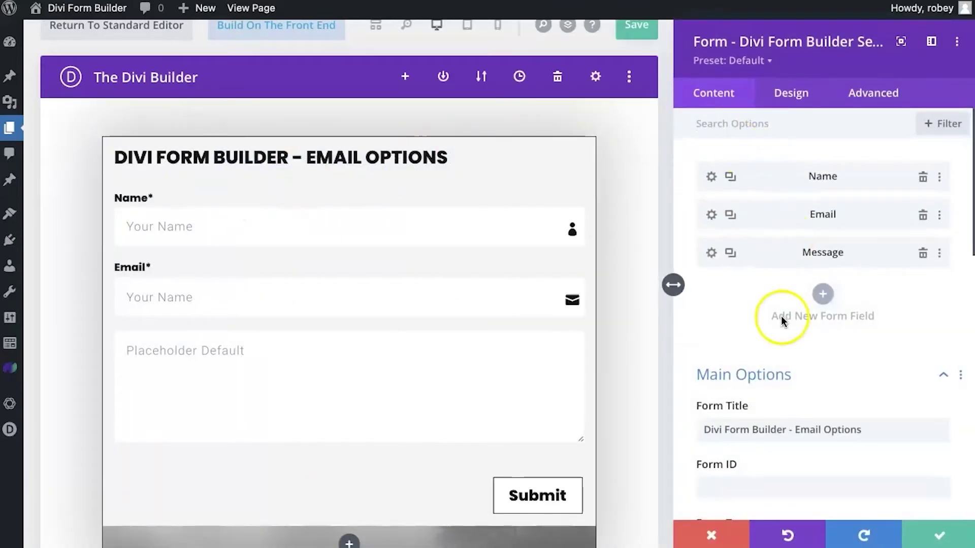
Expand the Email Notification and Email Confirmation sections in the Content settings.
scroll(809, 374, "down", 10)
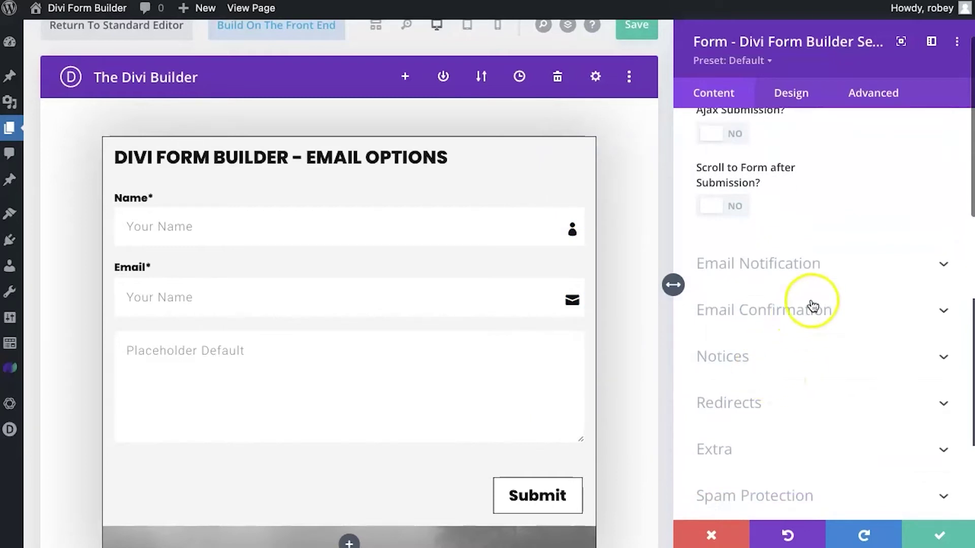
left_click(733, 278)
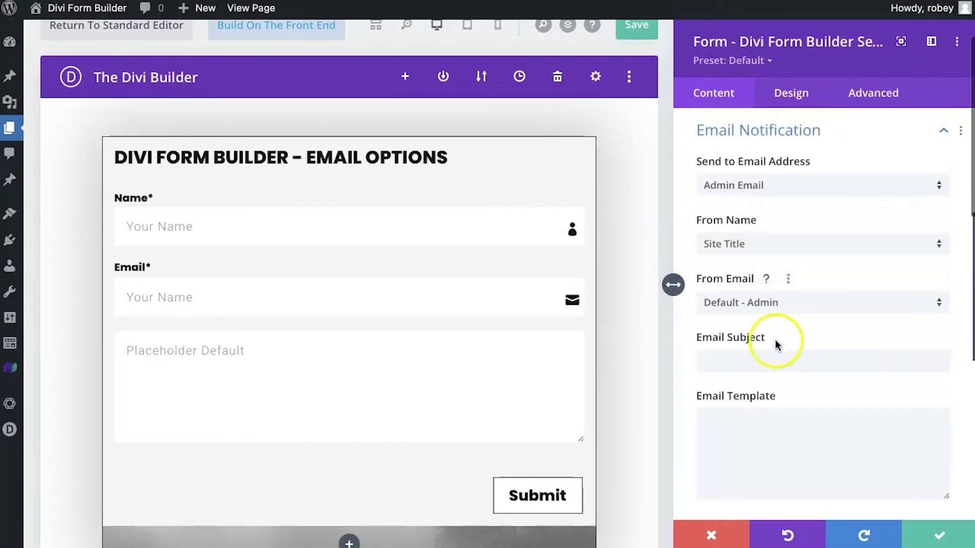
scroll(774, 340, "down", 10)
scroll(770, 168, "up", 3)
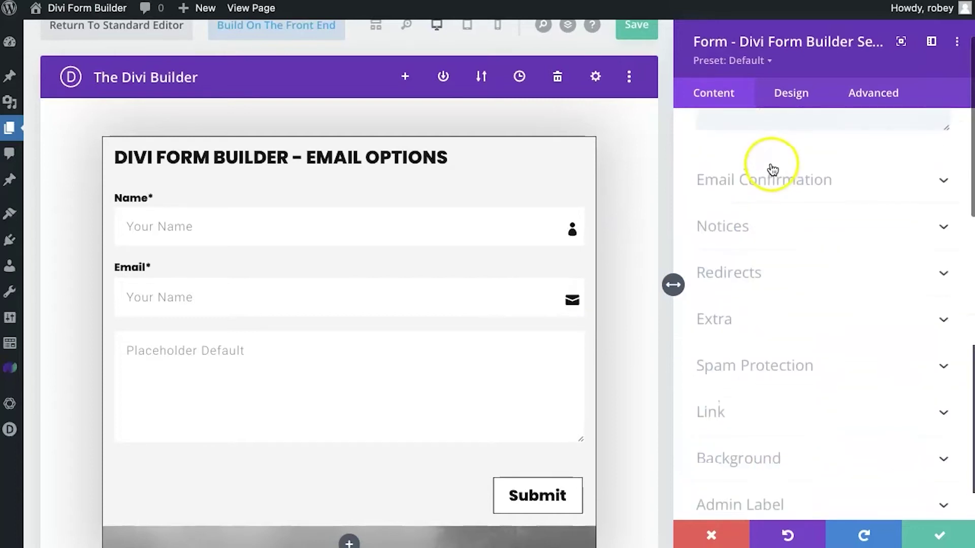
left_click(770, 180)
scroll(770, 181, "up", 7)
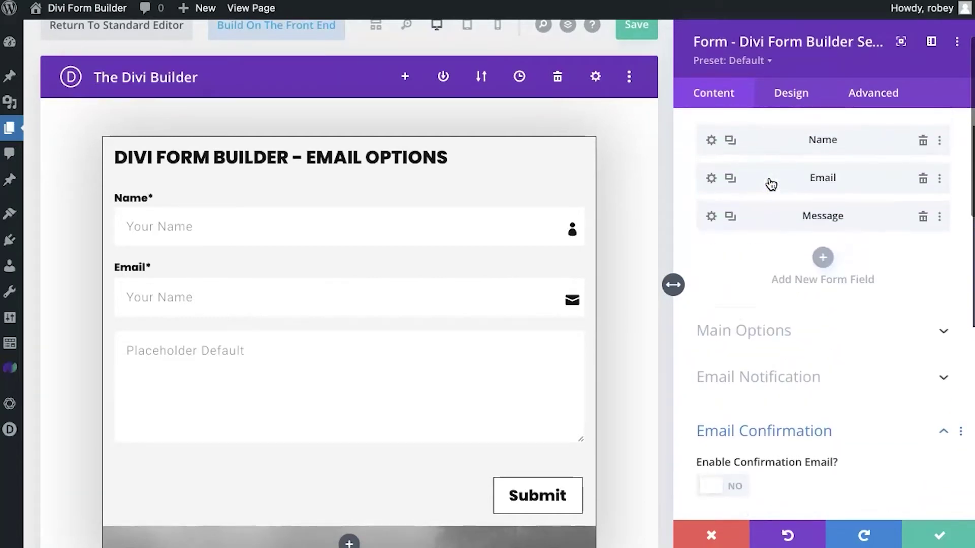
scroll(770, 181, "down", 4)
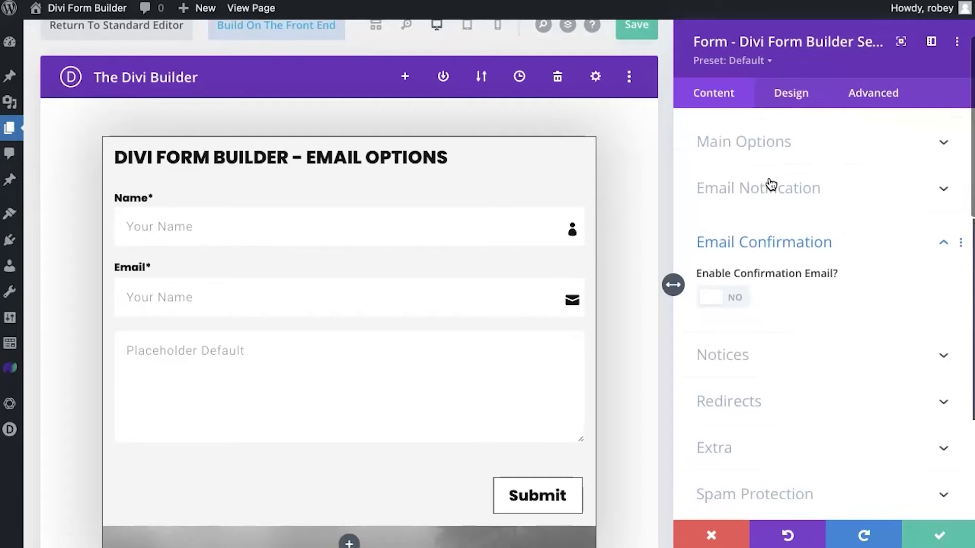
Expand Email Notification to review recipient Admin Email, From Name Site Title and From Email Default - Admin.
left_click(784, 189)
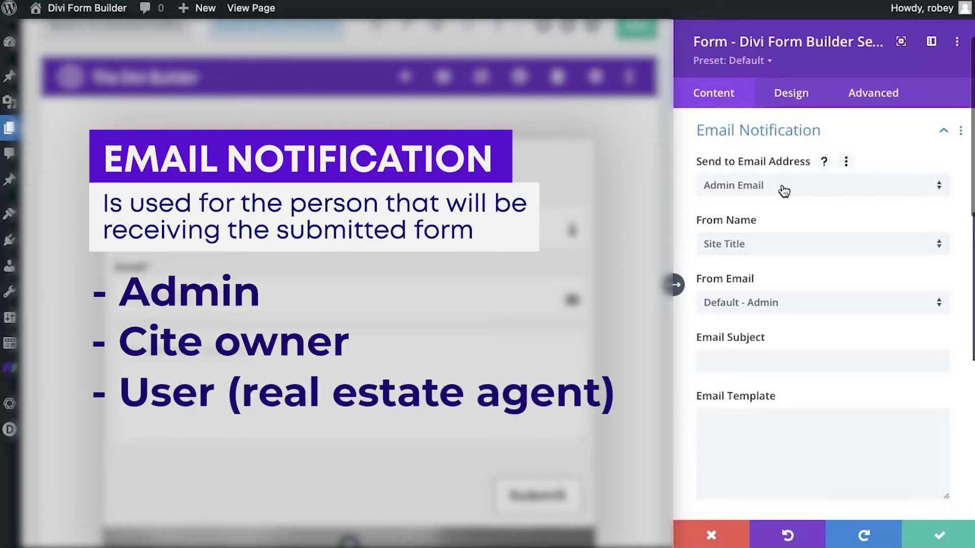
scroll(768, 264, "down", 10)
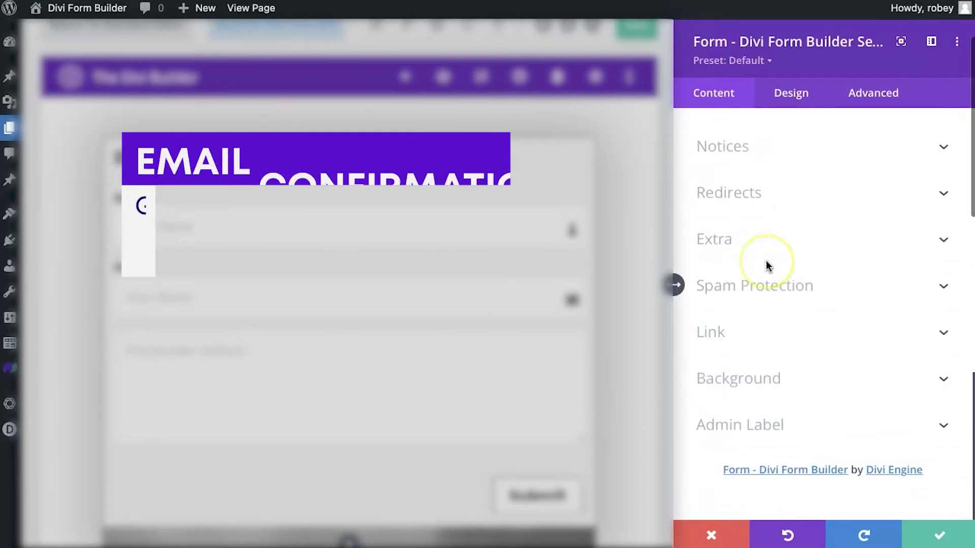
scroll(766, 265, "up", 2)
left_click(782, 194)
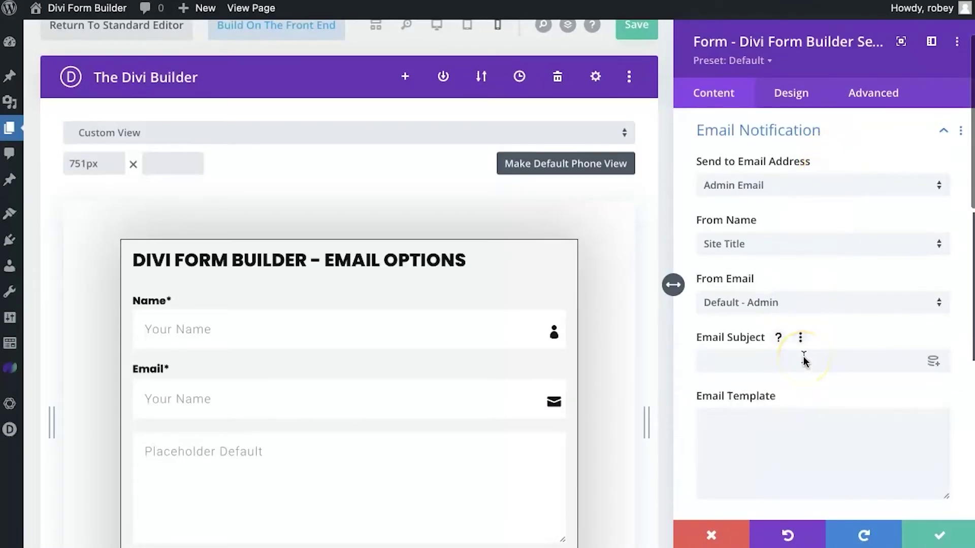
List the Send to Email Address choices: Admin Email, Author, ACF Field and Custom.
scroll(803, 358, "down", 4)
scroll(803, 358, "up", 3)
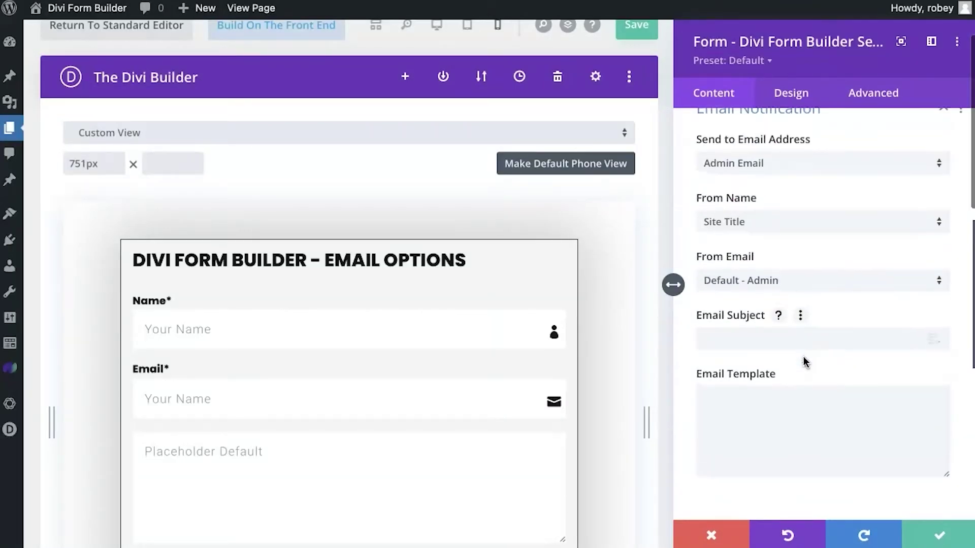
scroll(803, 362, "up", 1)
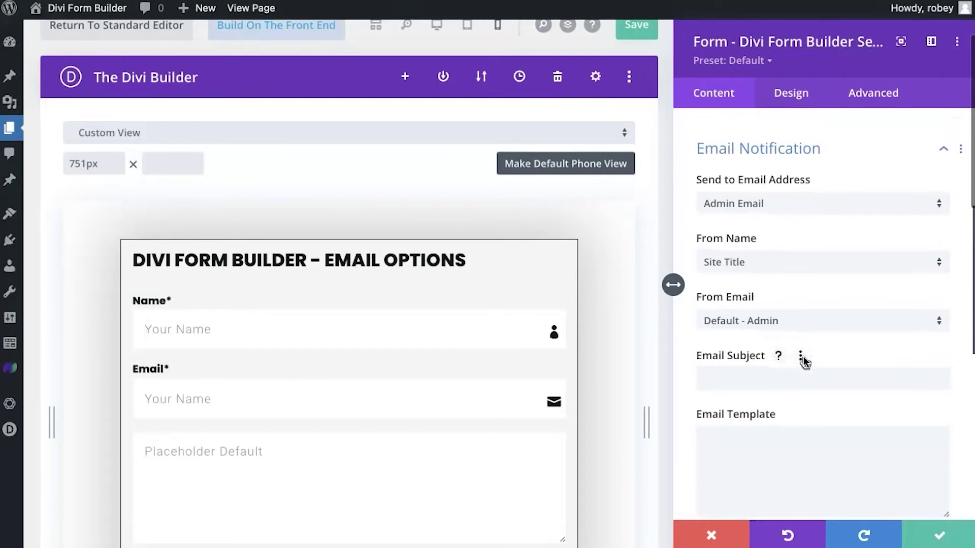
scroll(803, 357, "down", 3)
scroll(803, 356, "up", 3)
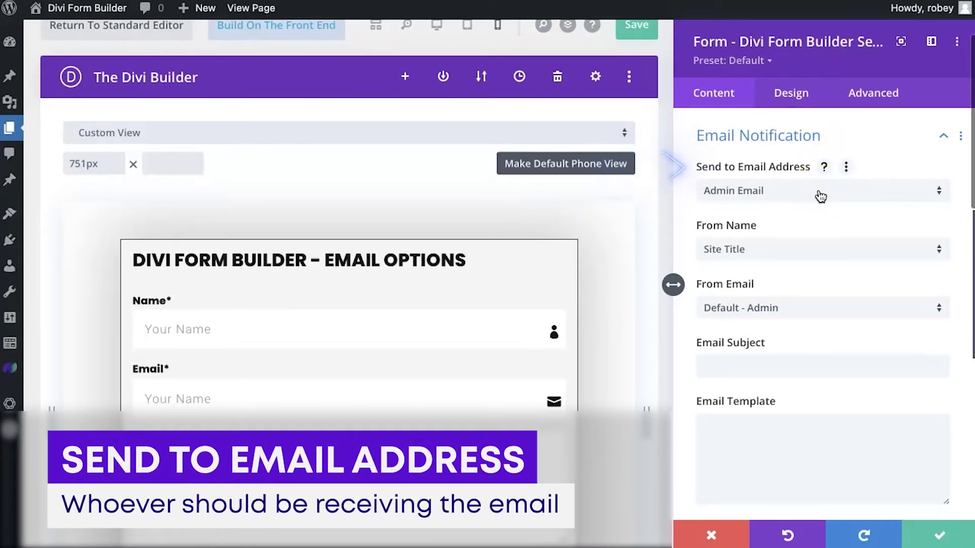
left_click(821, 197)
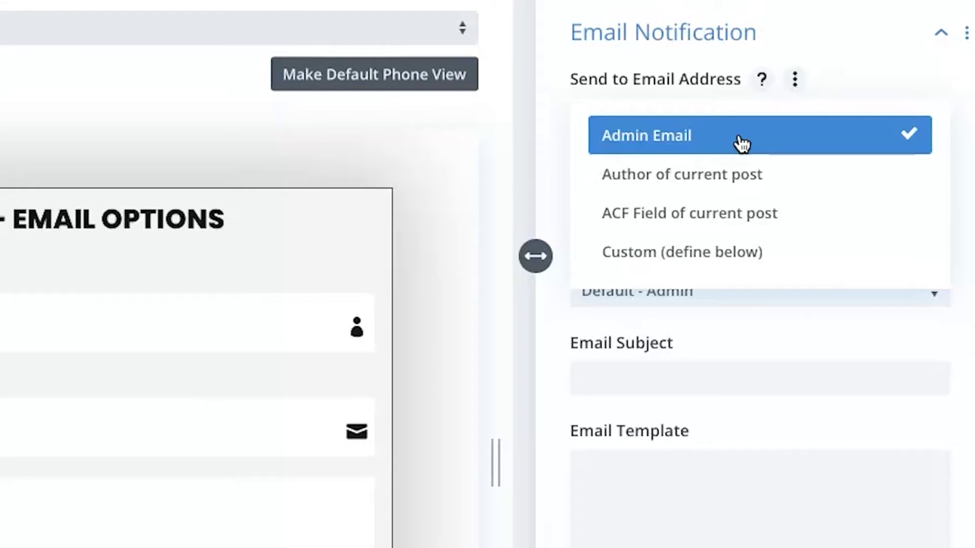
Try the Author, ACF Field and Custom recipient options, then reset the recipient to Admin Email.
left_click(741, 173)
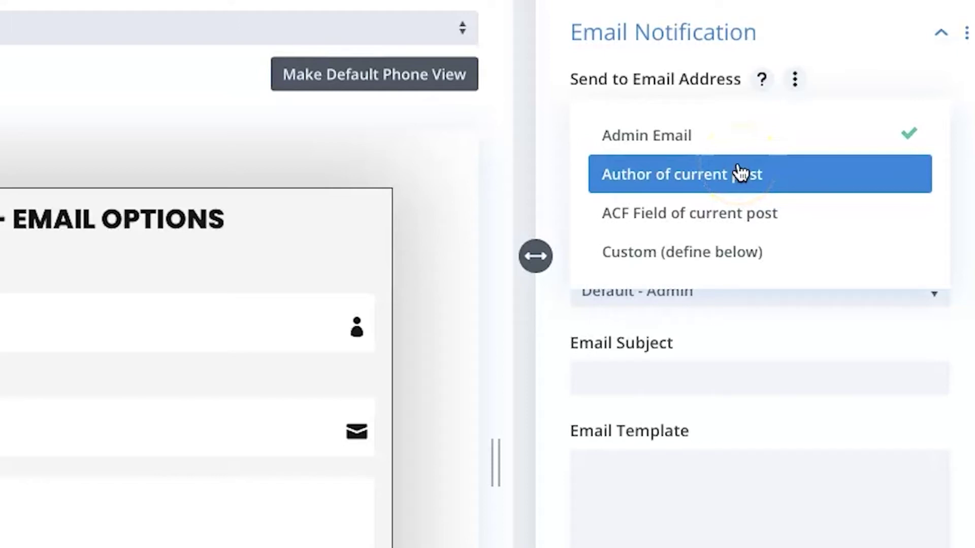
left_click(745, 211)
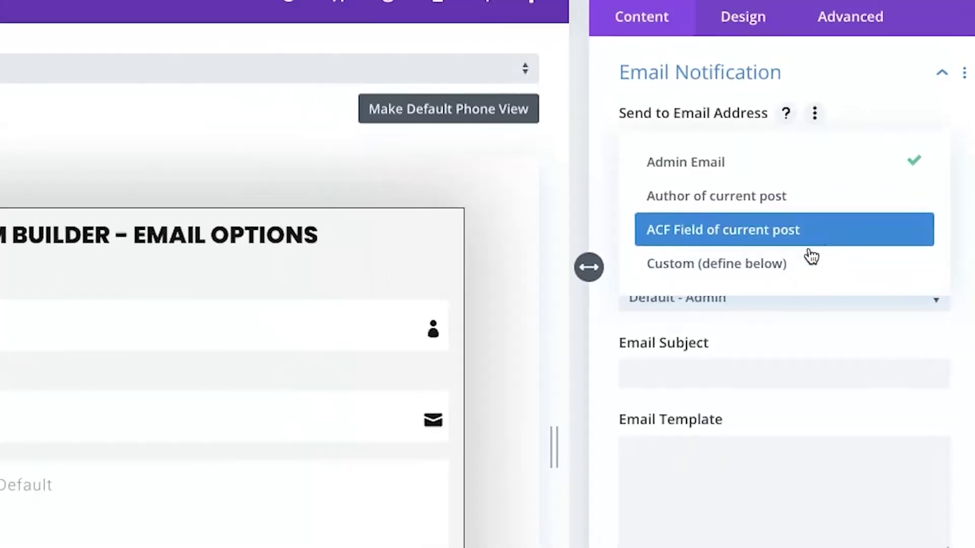
left_click(782, 251)
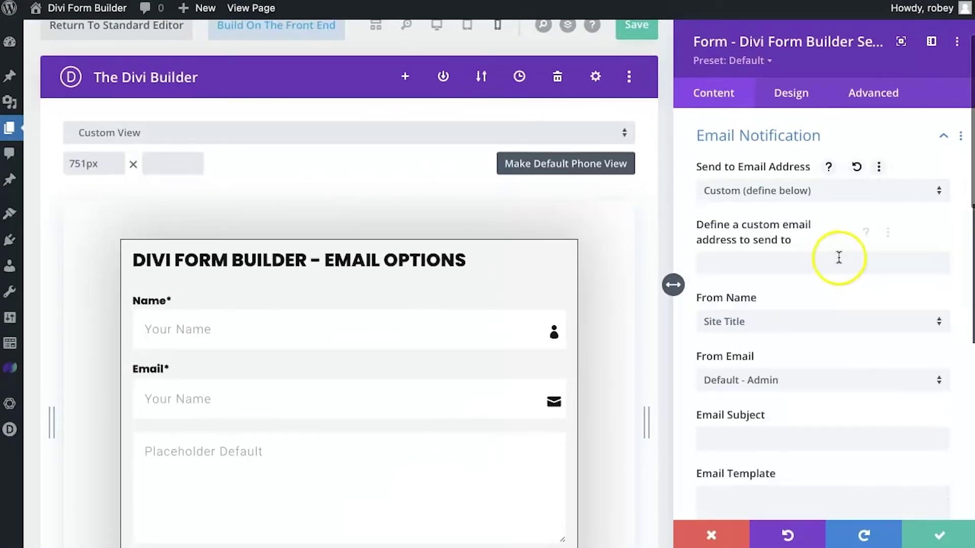
left_click(815, 189)
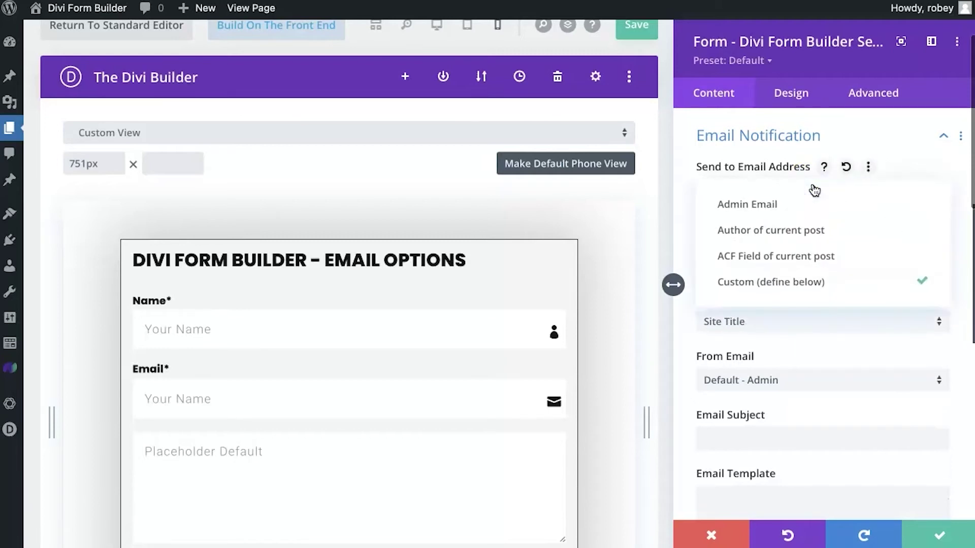
left_click(808, 198)
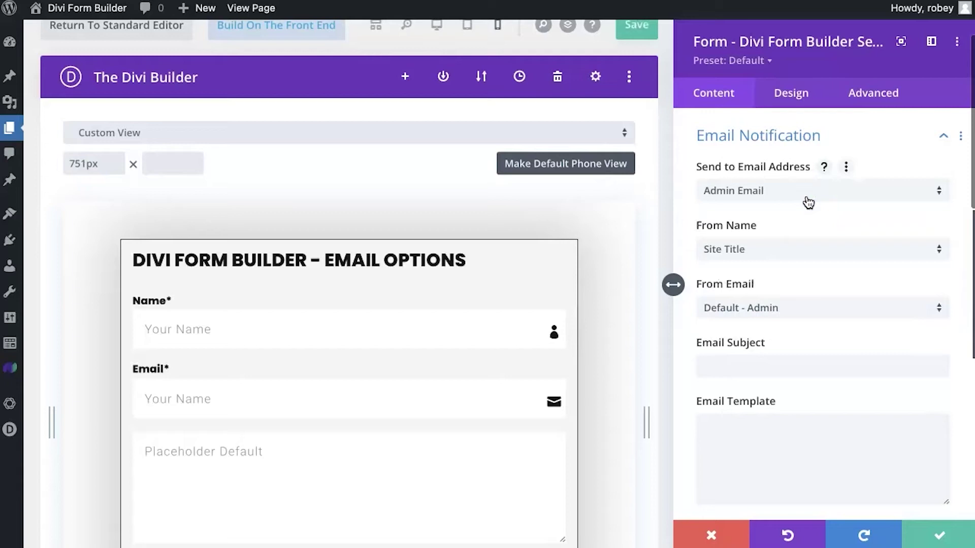
scroll(808, 203, "down", 2)
Keep From Name as Site Title, then open the Name field and select its ID Field_1.
left_click(813, 183)
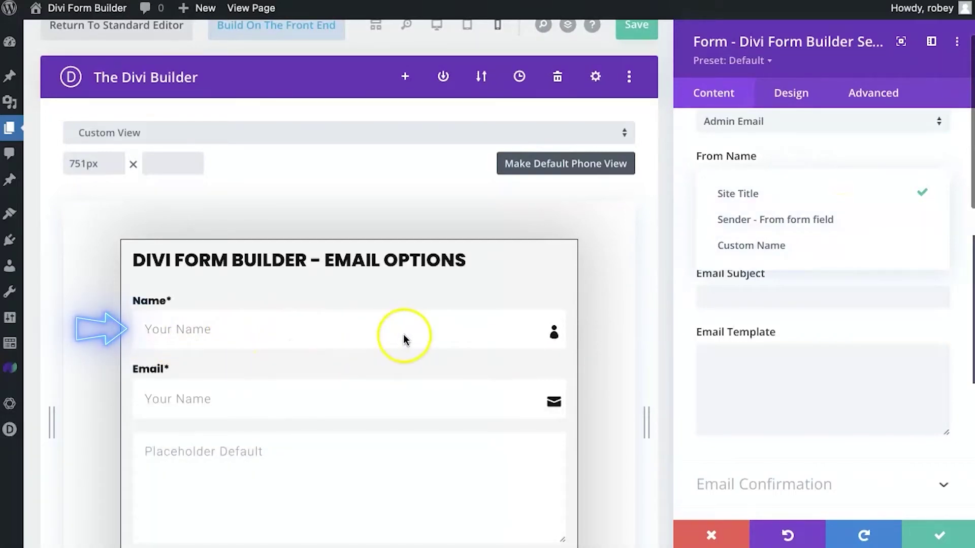
left_click(763, 147)
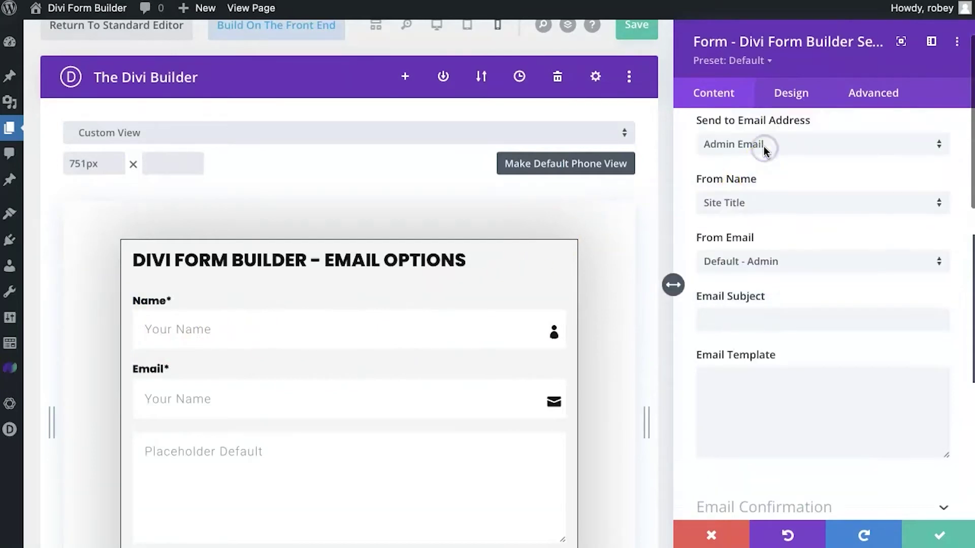
scroll(763, 147, "up", 5)
left_click(712, 176)
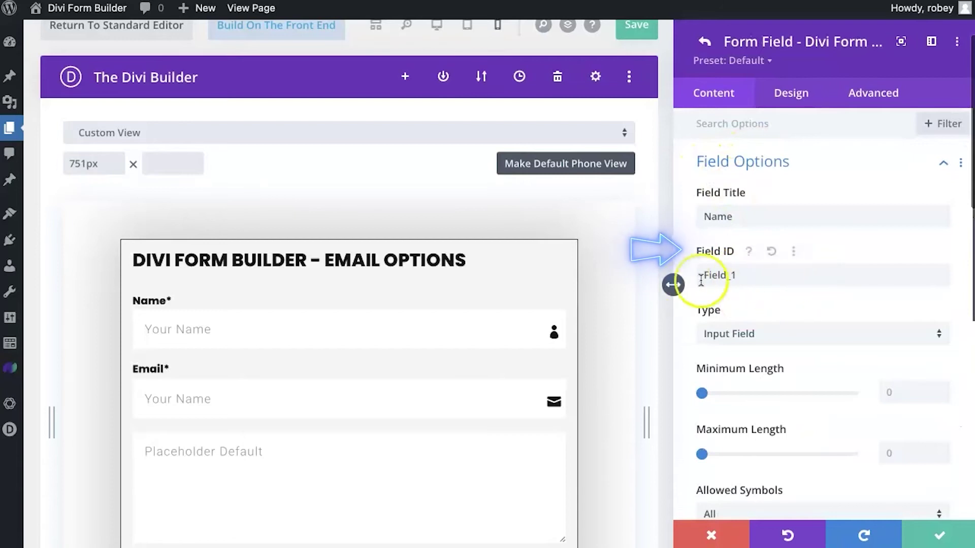
double_click(729, 275)
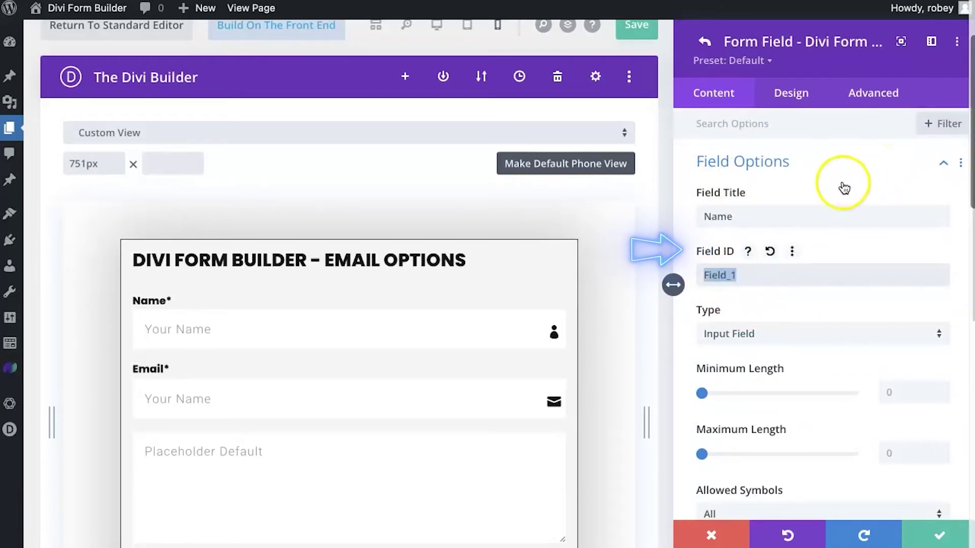
Copy the Name field ID Field_1 and collapse the field options.
key("super+c")
left_click(747, 163)
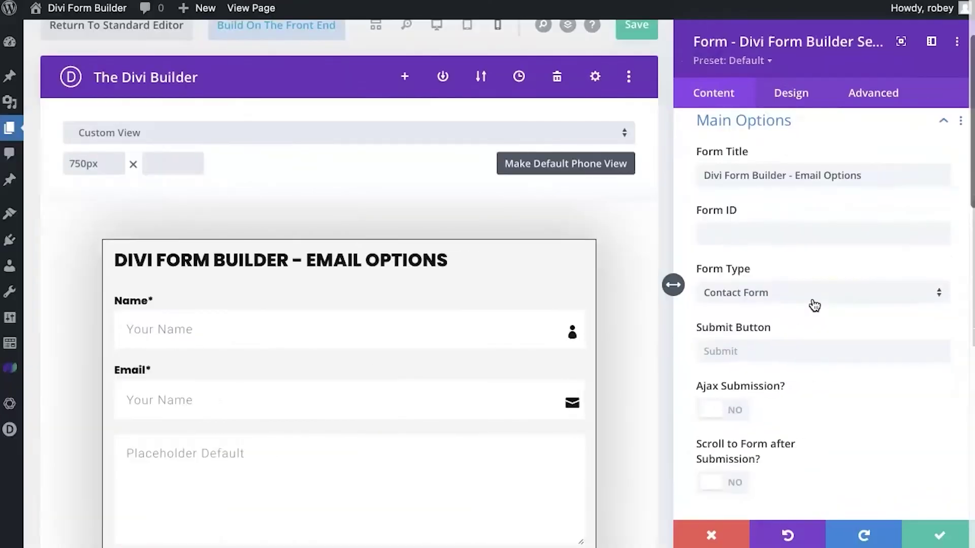
scroll(812, 304, "down", 6)
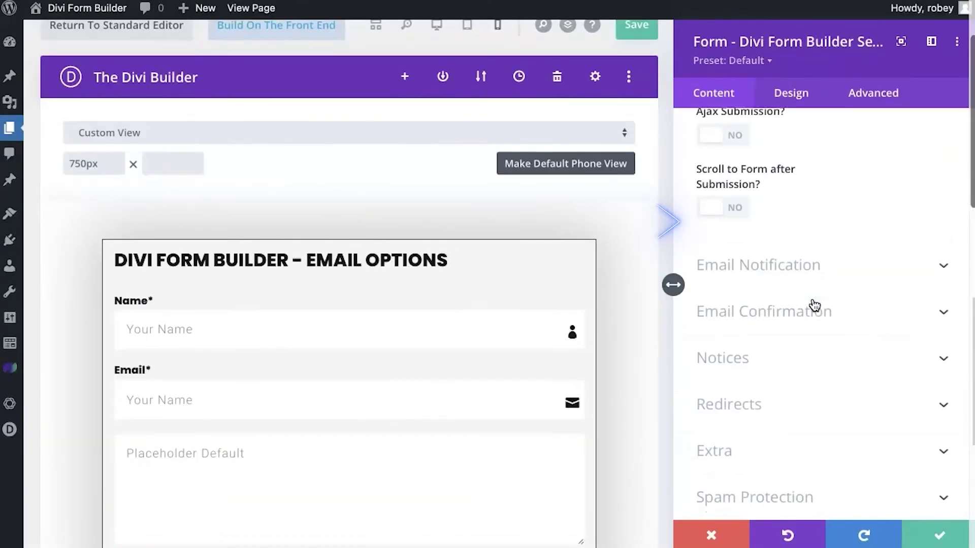
Set From Name to 'Sender - From form field' with Sender Name Field ID Field_1.
left_click(834, 226)
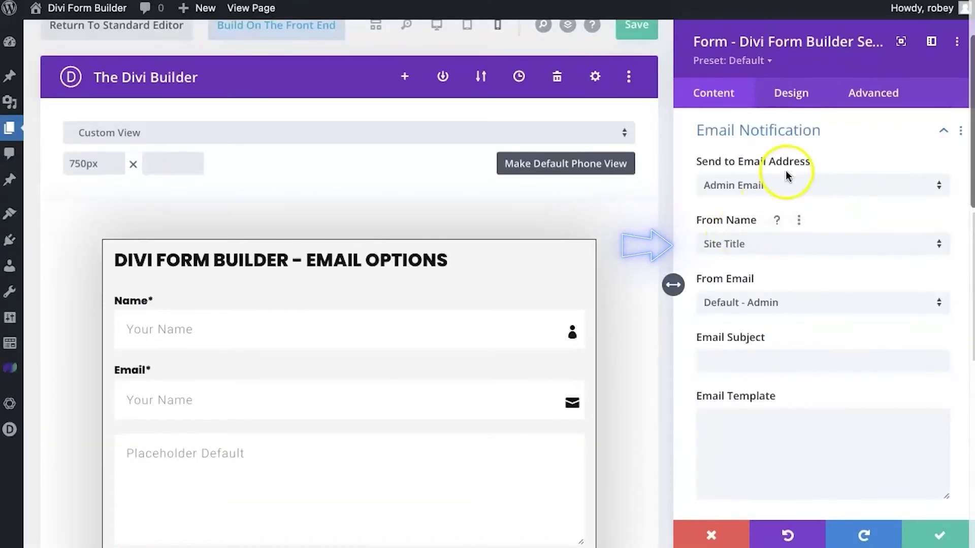
left_click(774, 182)
left_click(772, 186)
left_click(748, 238)
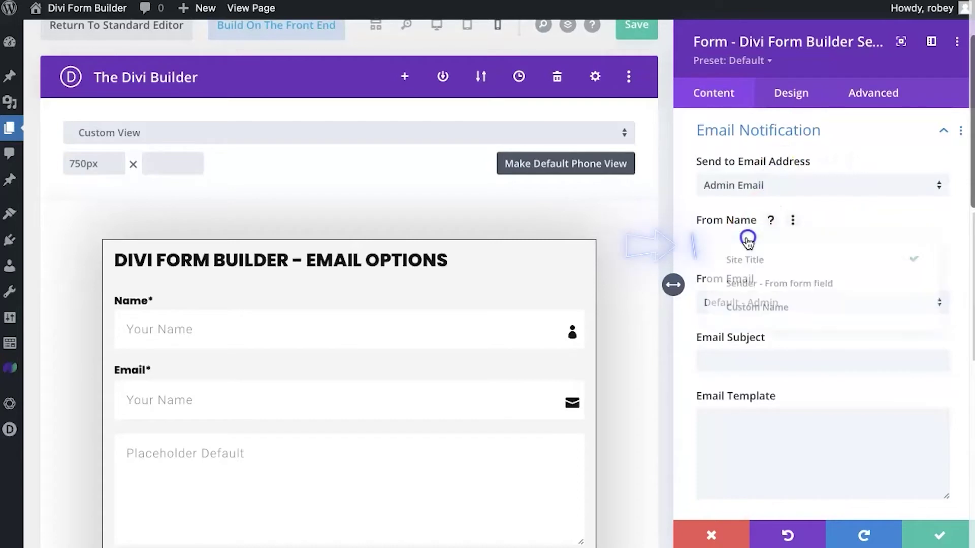
left_click(755, 284)
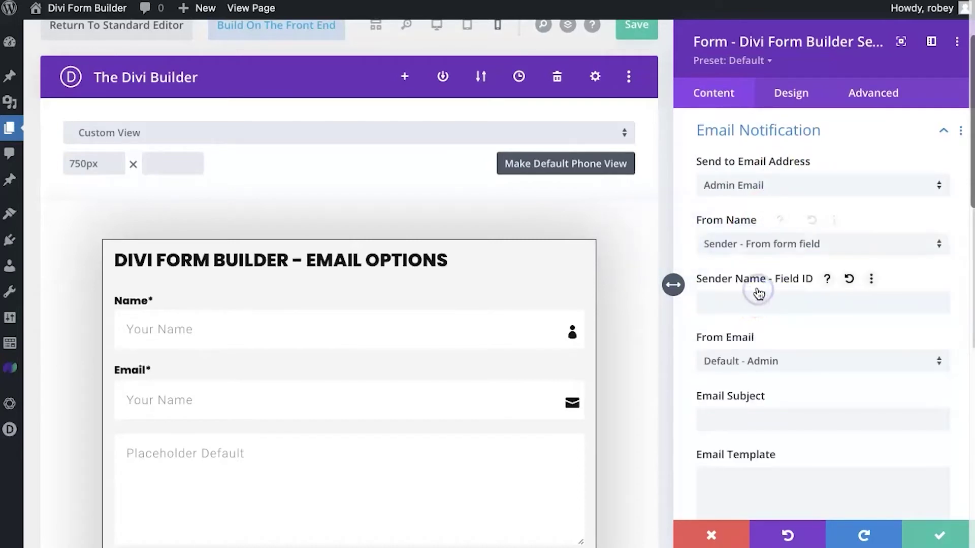
left_click(755, 295)
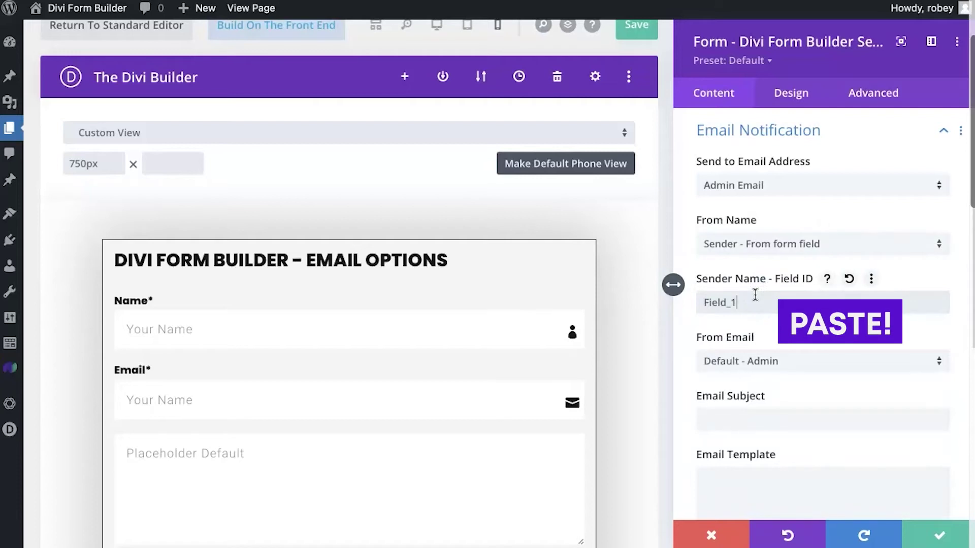
left_click(238, 381)
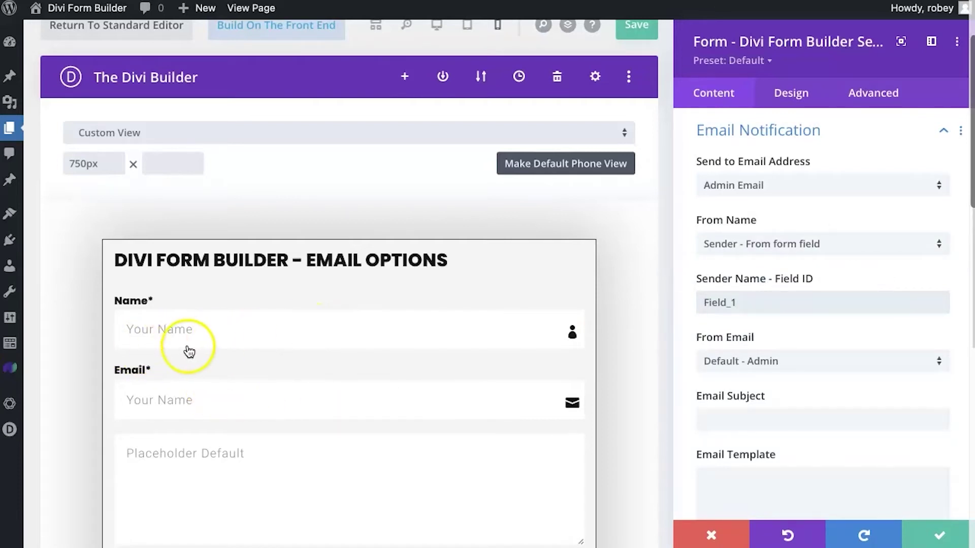
scroll(773, 305, "down", 3)
left_click(789, 238)
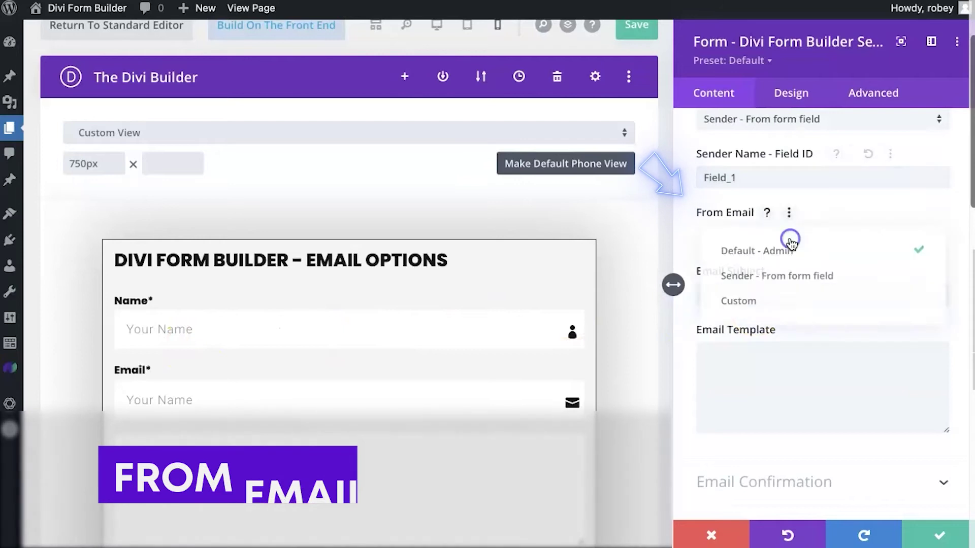
left_click(799, 274)
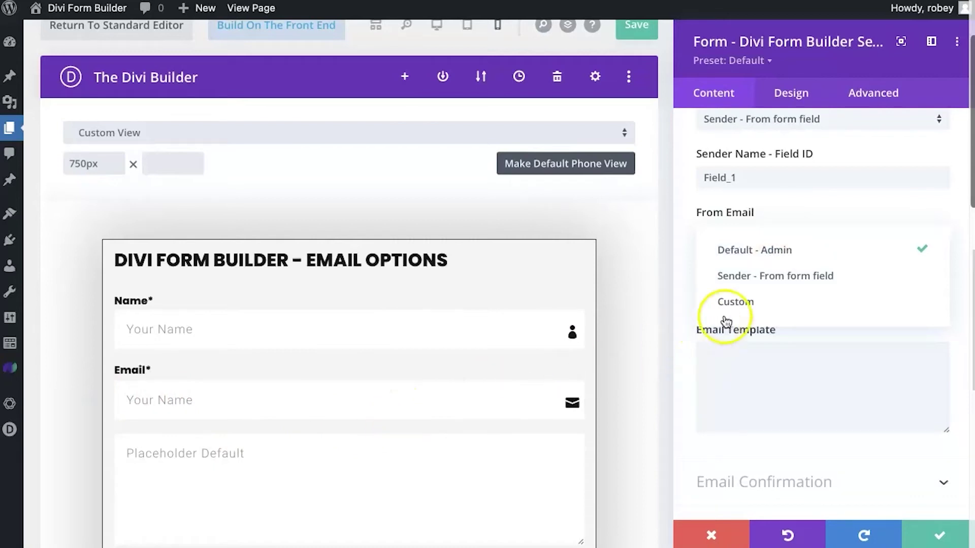
left_click(675, 330)
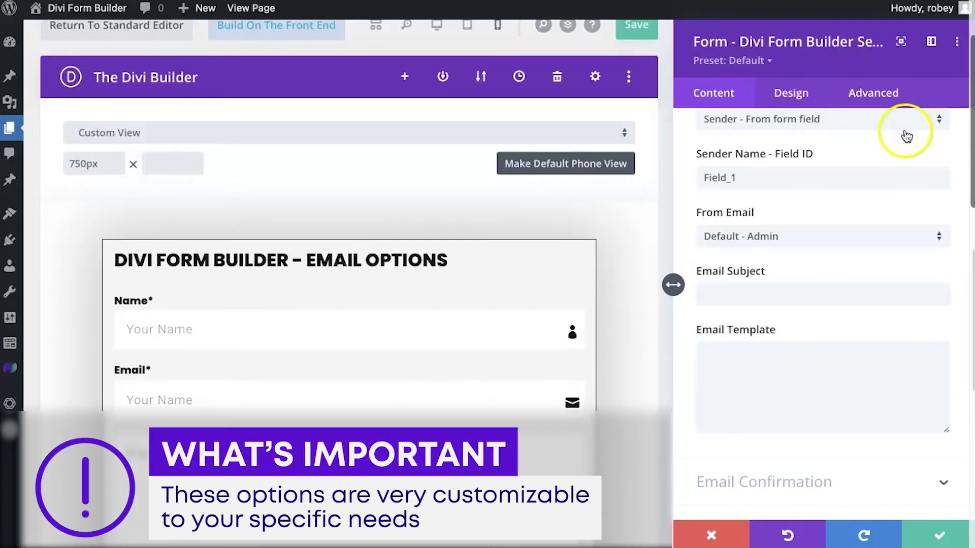
left_click(786, 292)
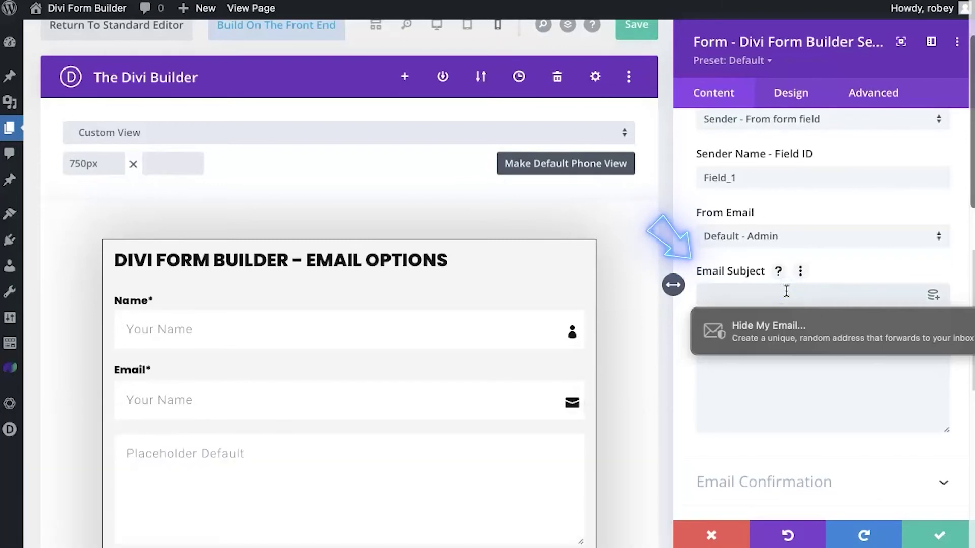
left_click(841, 268)
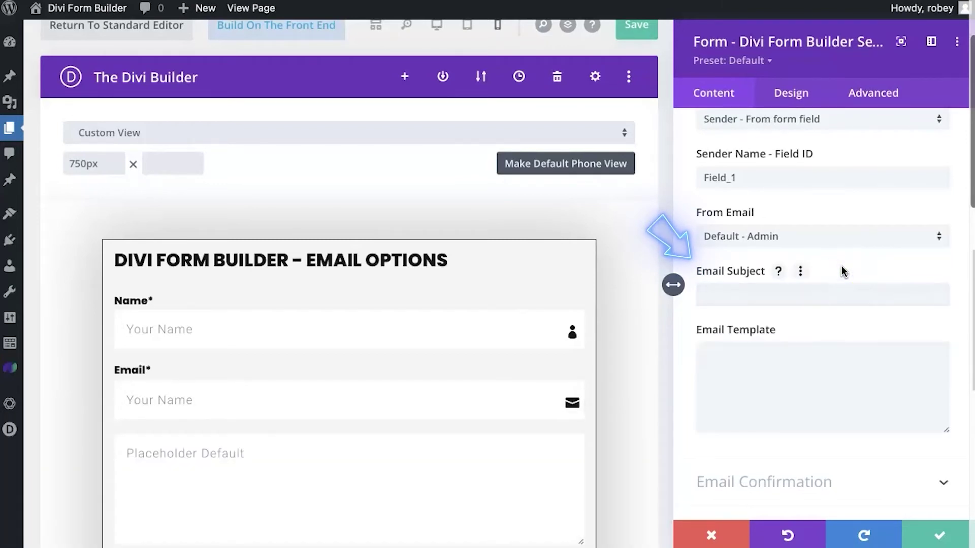
Edit the notification Email Template to read 'Hi, %% Field_1%%,' replacing the field_id placeholder.
left_click(786, 376)
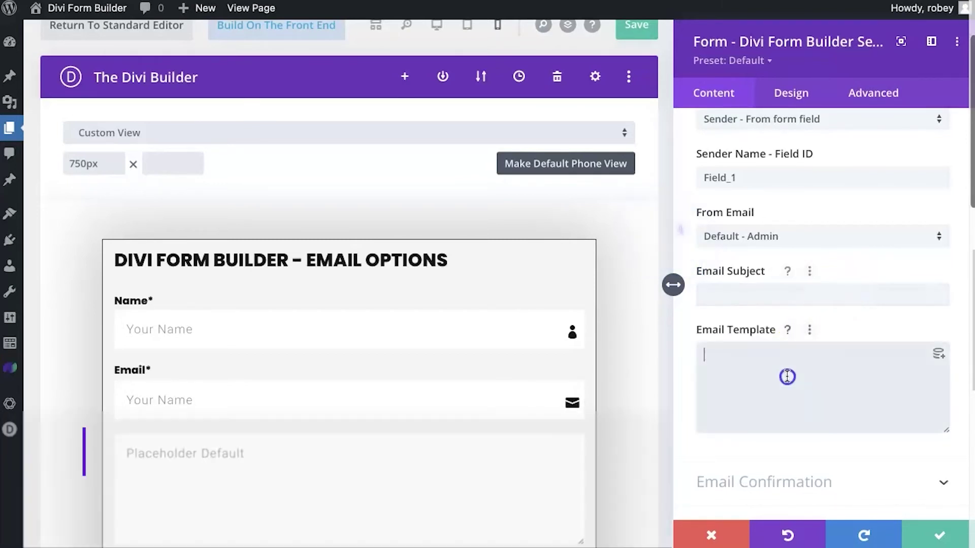
scroll(787, 376, "down", 2)
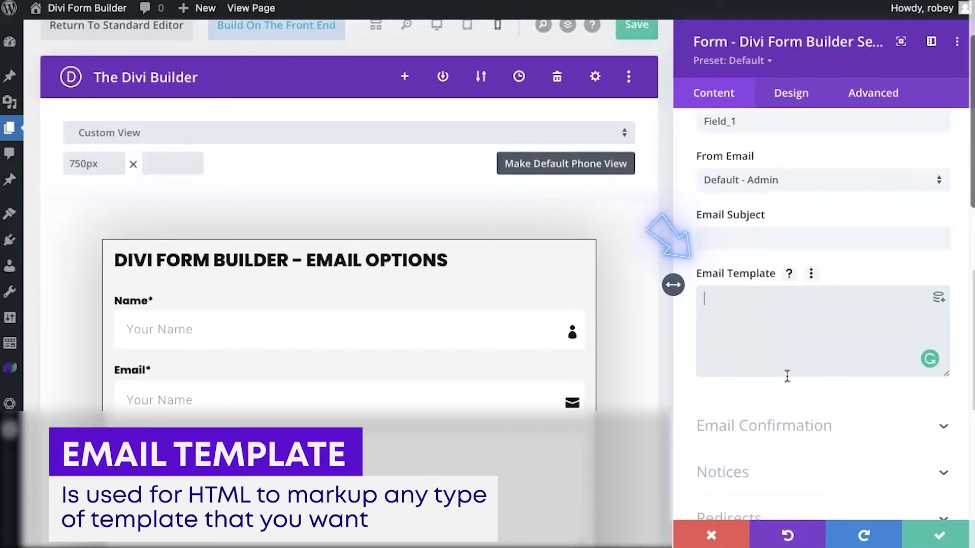
left_click(803, 365)
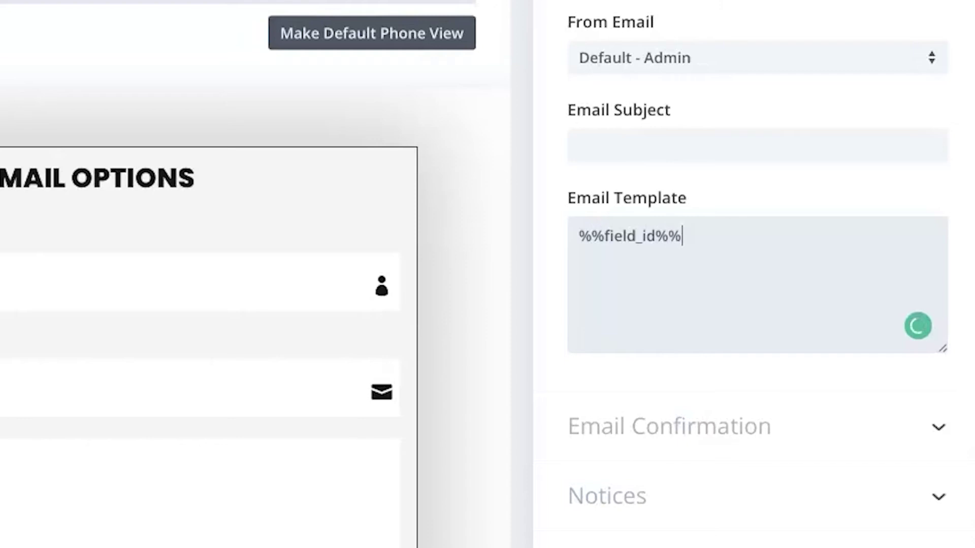
scroll(849, 124, "up", 4)
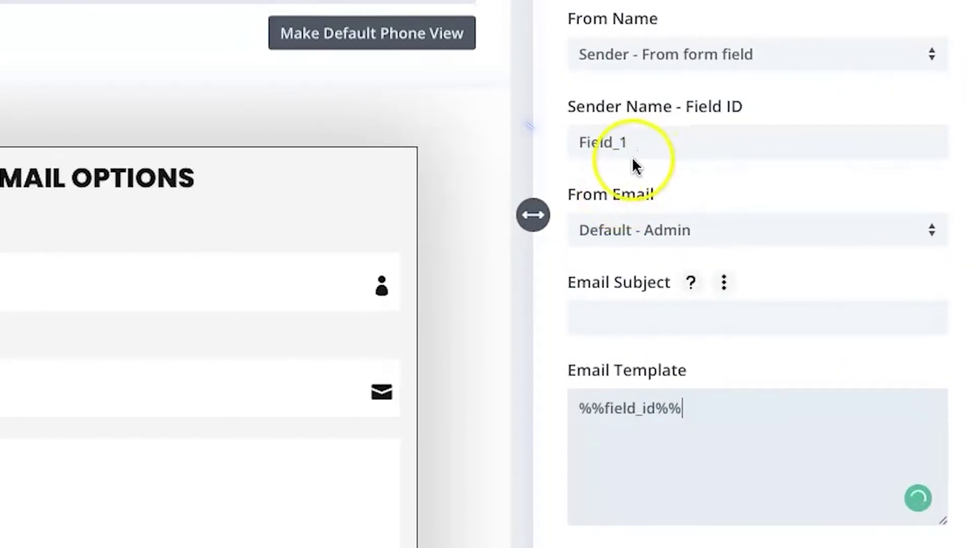
left_click(648, 142)
double_click(649, 142)
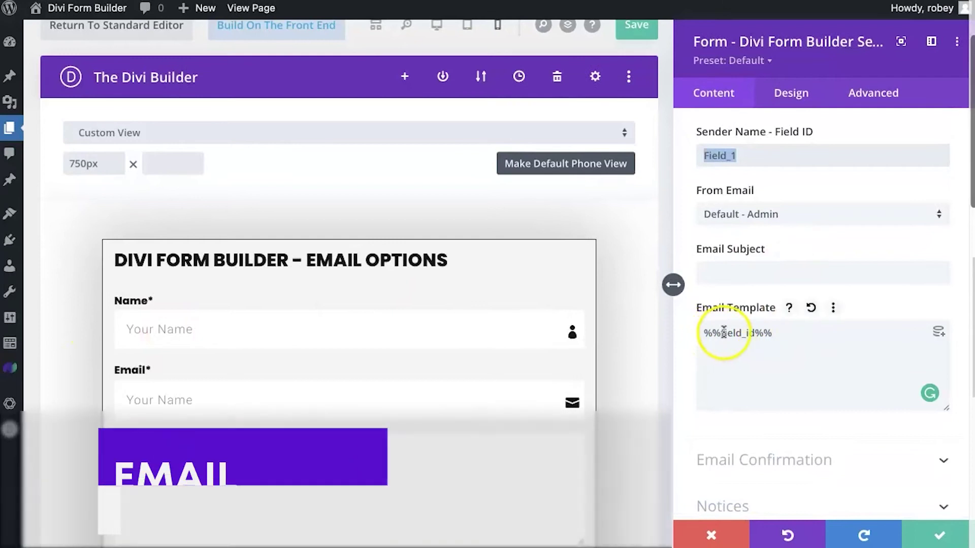
left_click_drag(722, 330, 757, 331)
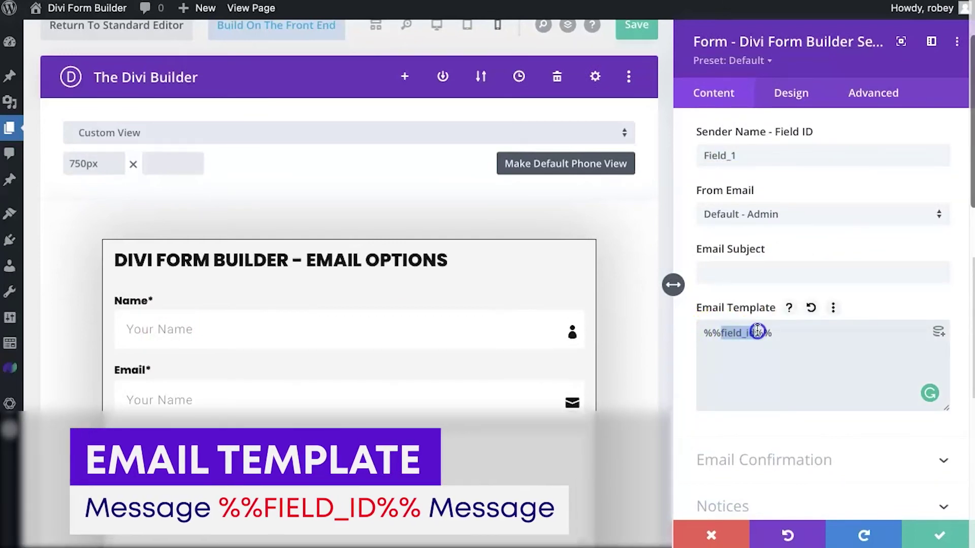
key("ctrl+v")
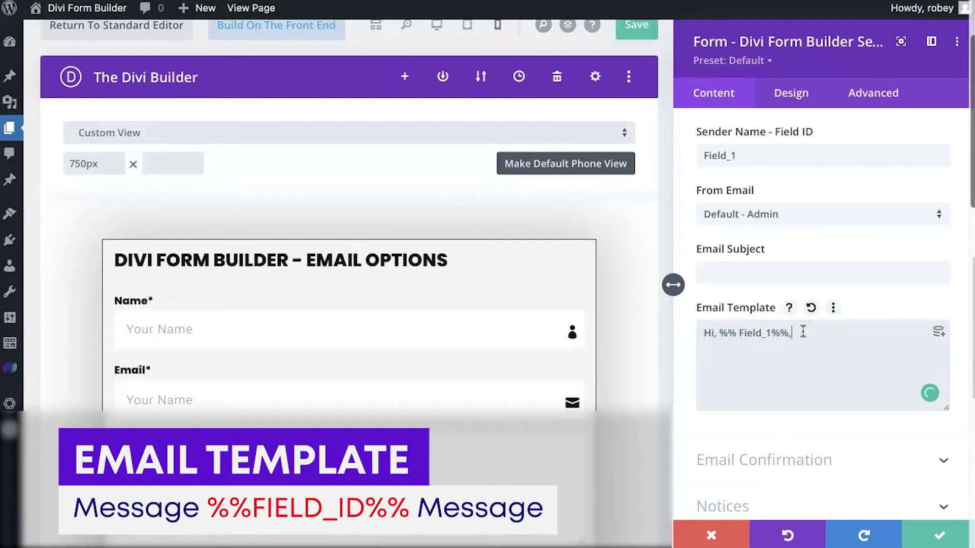
Put the cursor back into the notification Email Template.
left_click(747, 349)
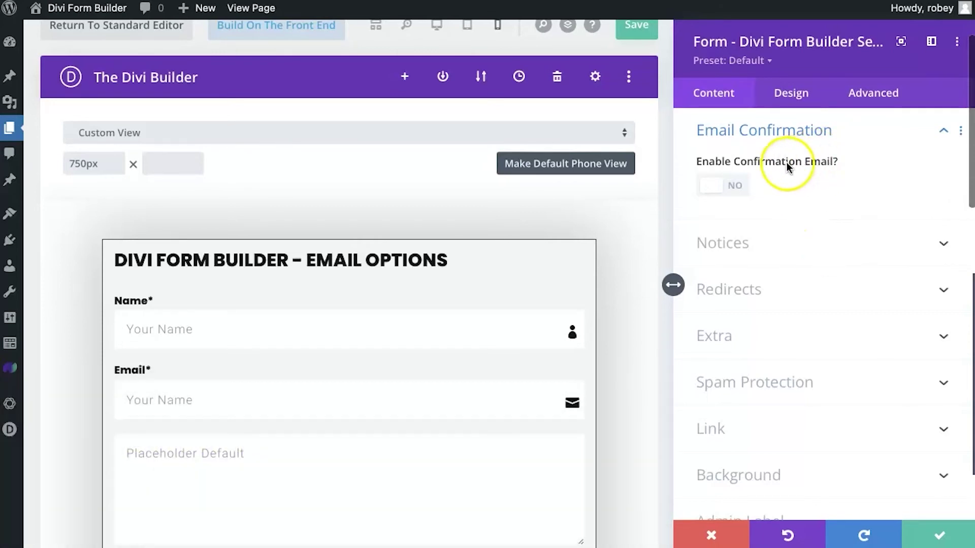
Enable the confirmation email and keep its recipient as Sender - From form field.
left_click(731, 185)
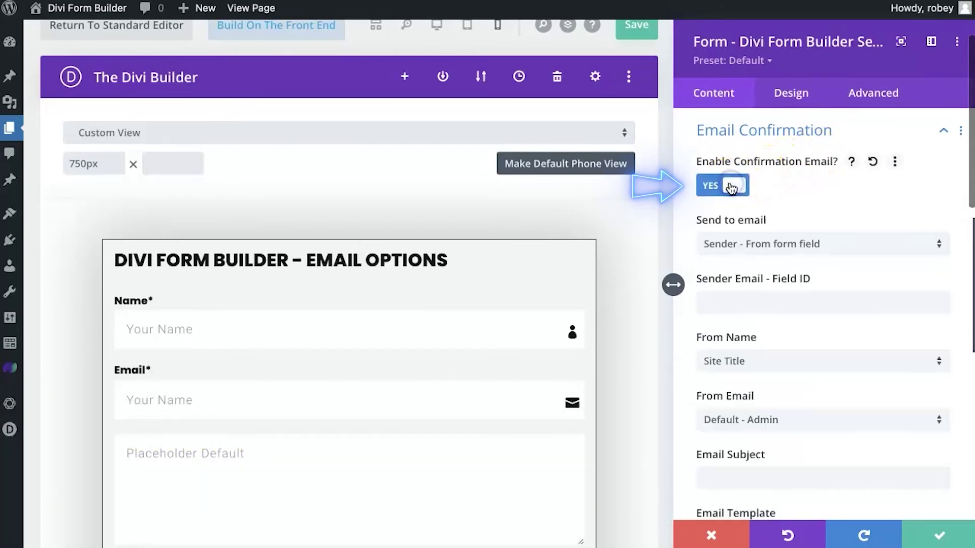
scroll(881, 398, "down", 3)
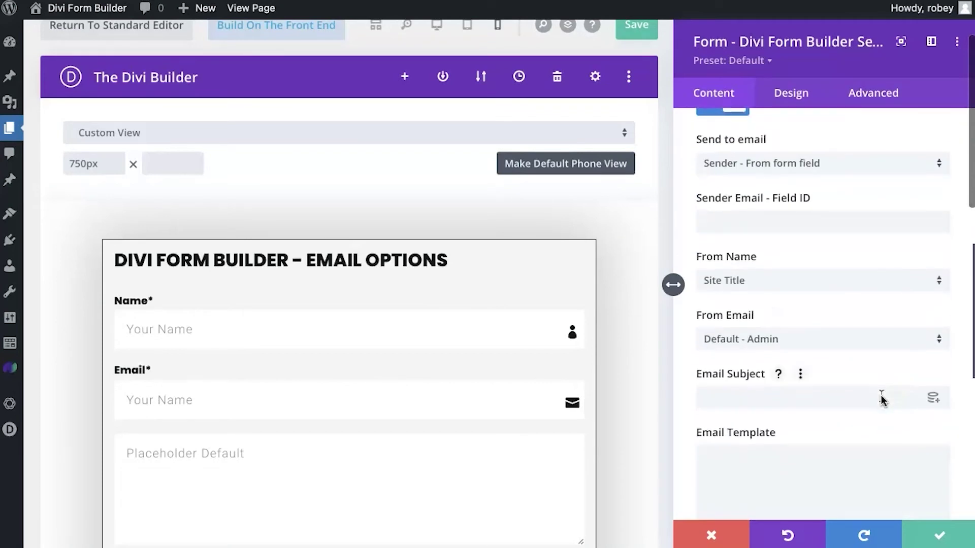
left_click(762, 170)
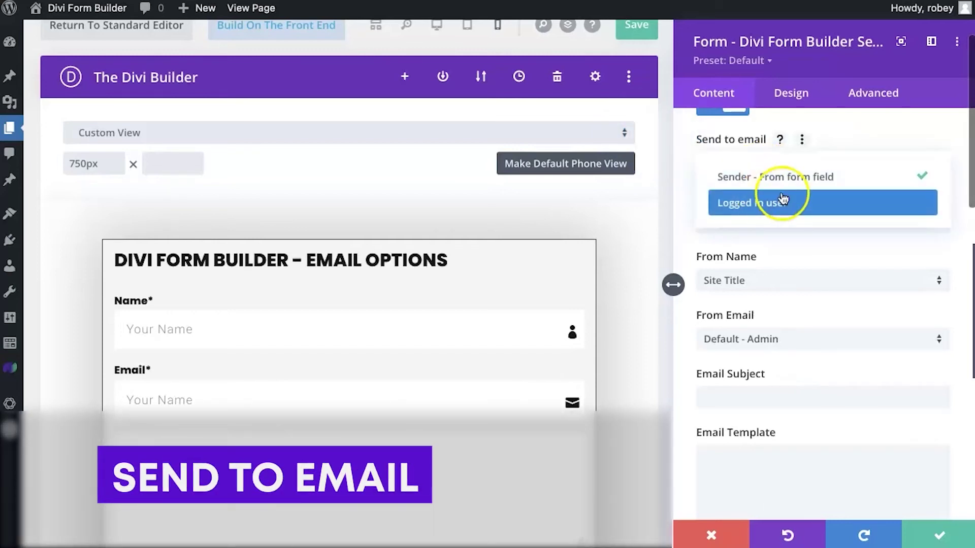
left_click(862, 203)
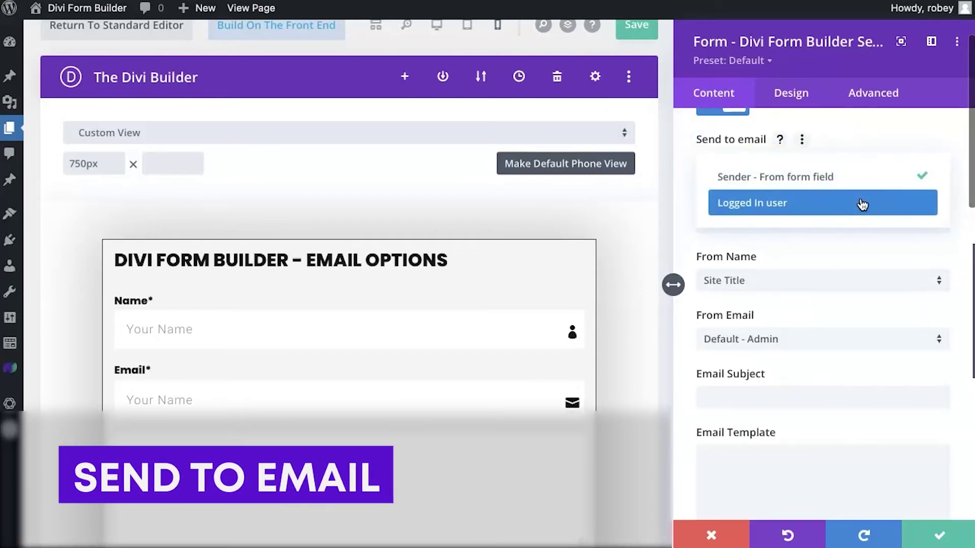
left_click(827, 181)
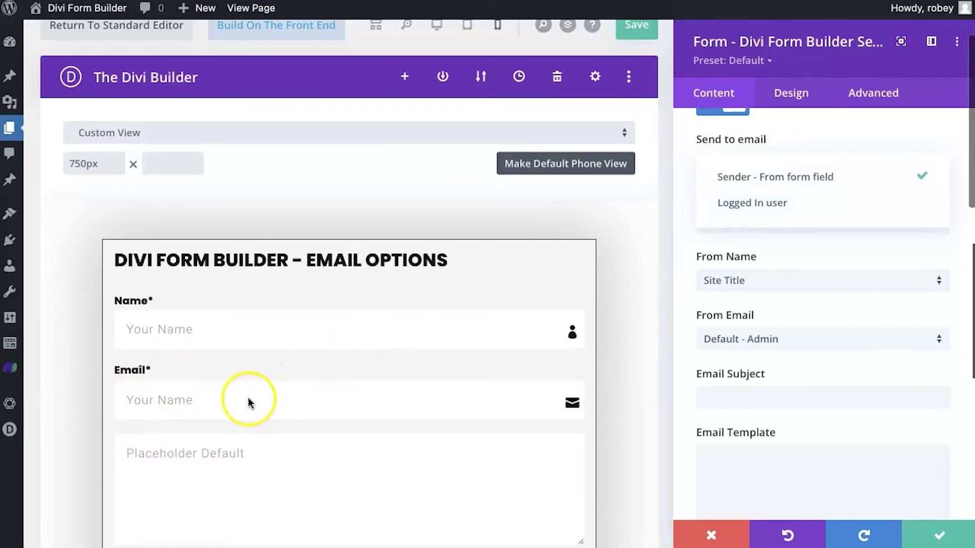
left_click(680, 254)
Look up the Email field's ID, Email, in its field settings.
scroll(681, 250, "up", 10)
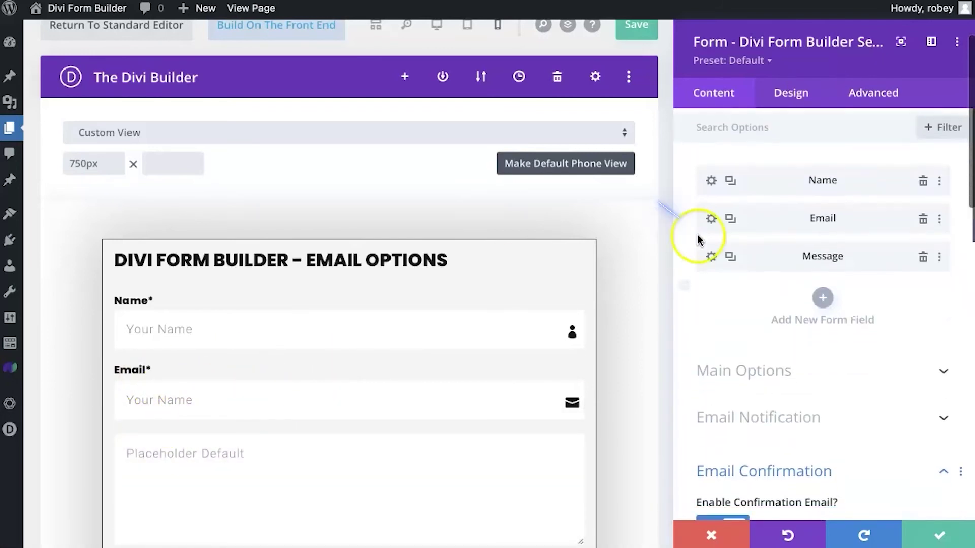
left_click(711, 215)
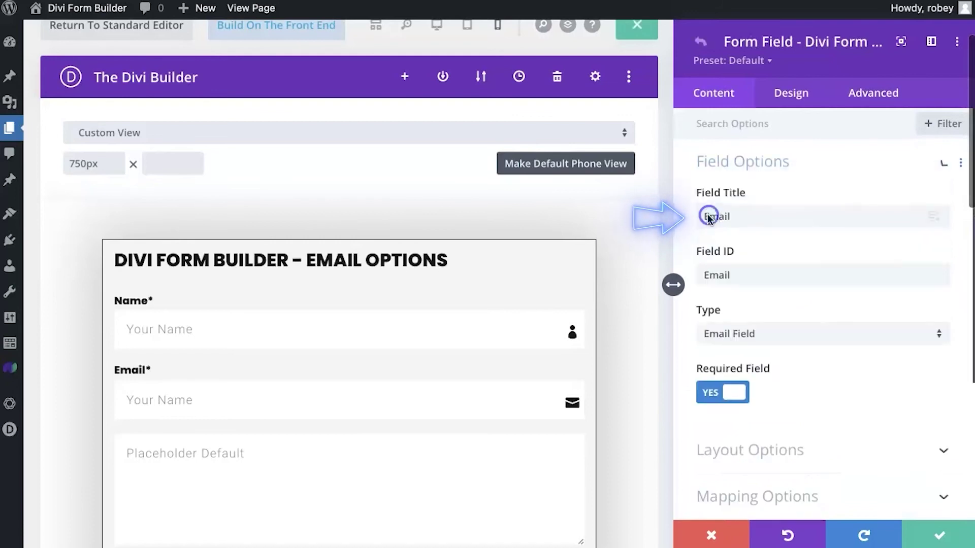
double_click(740, 273)
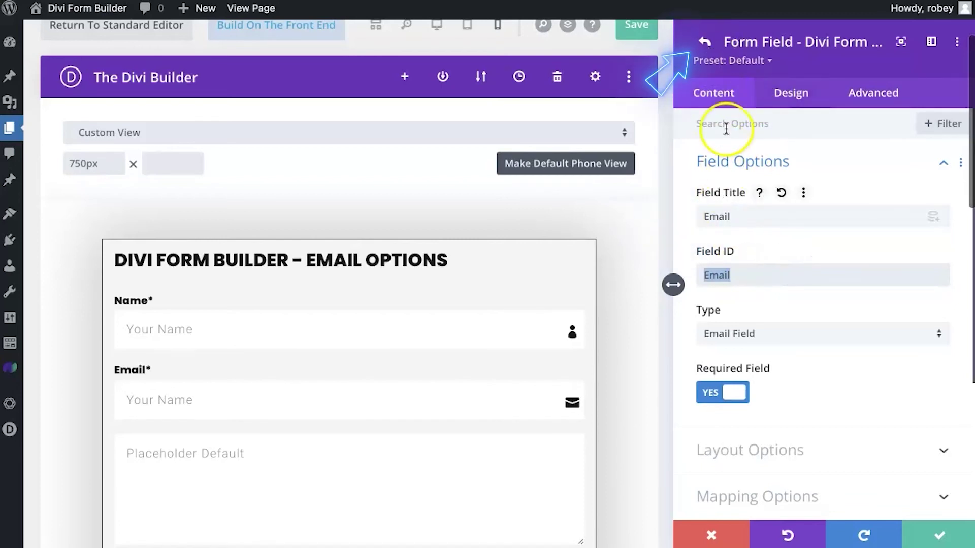
left_click(703, 42)
Enter Email as the confirmation's Sender Email - Field ID.
scroll(779, 277, "up", 5)
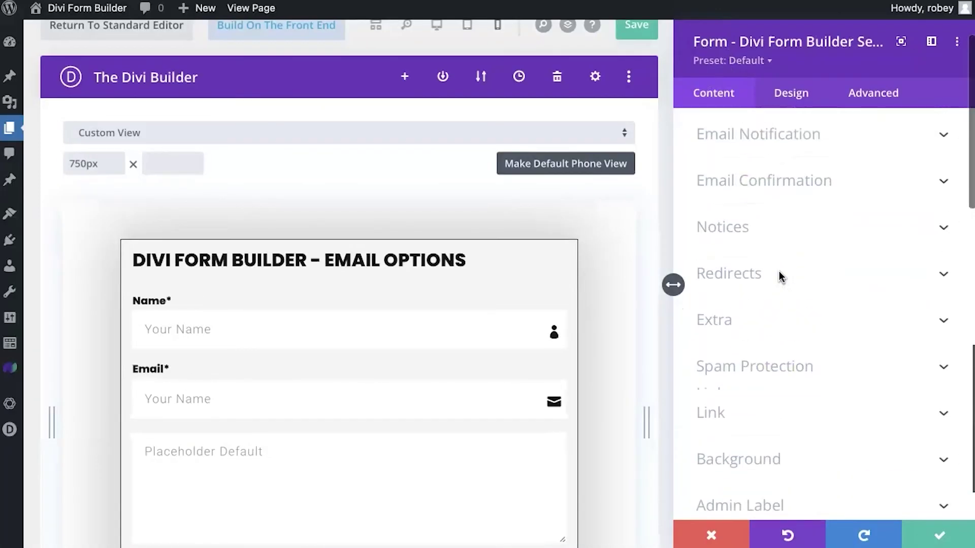
left_click(765, 305)
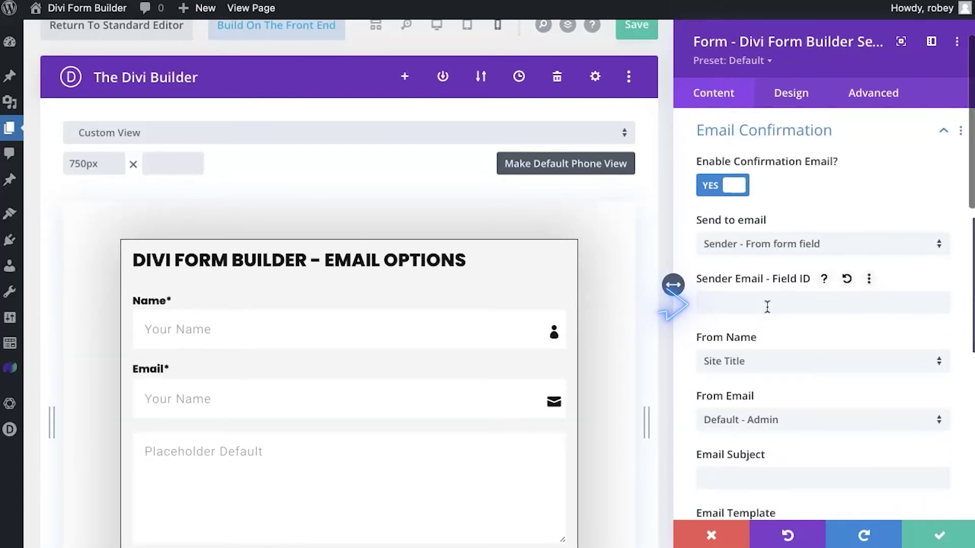
left_click(766, 303)
type("Email")
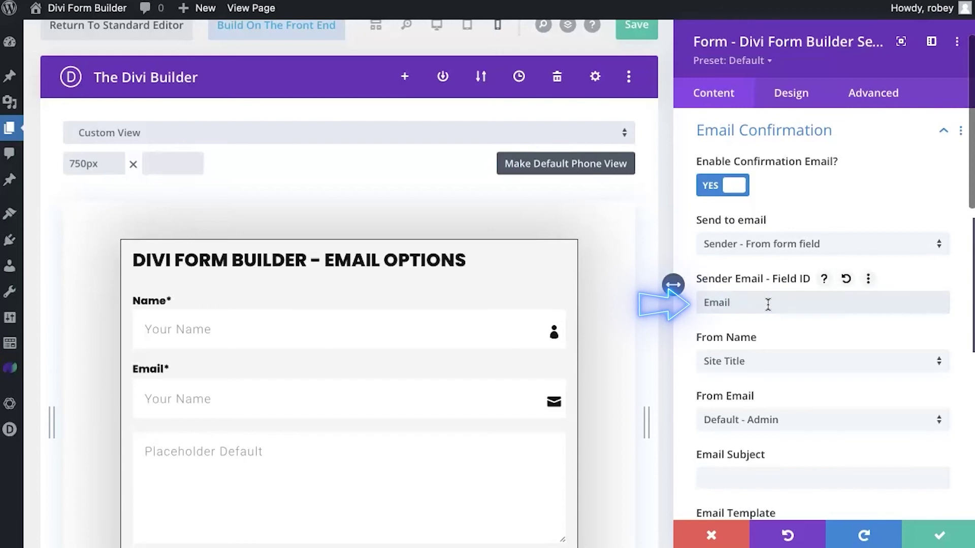
scroll(767, 304, "down", 3)
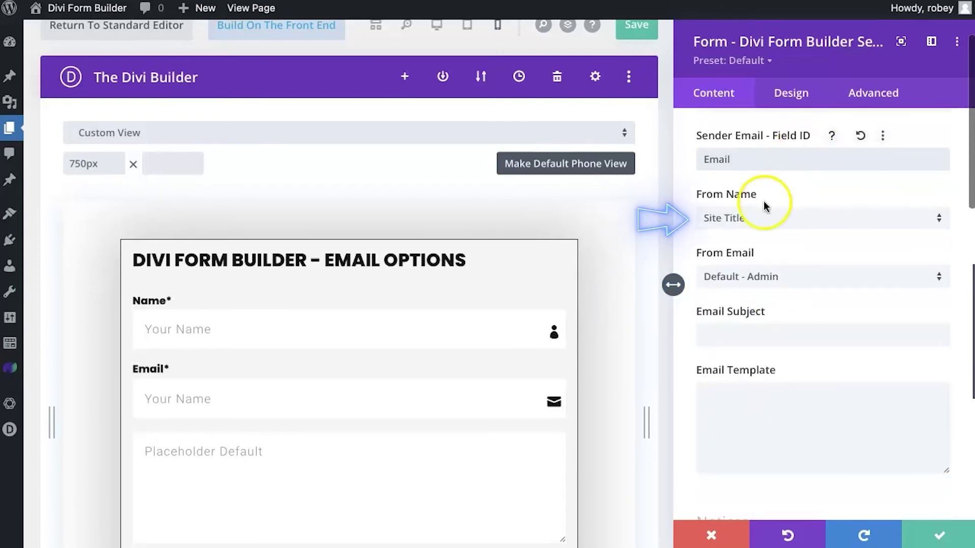
Set the confirmation email's From Name to Custom Name and enter the site owner's name as the custom from name.
left_click(760, 220)
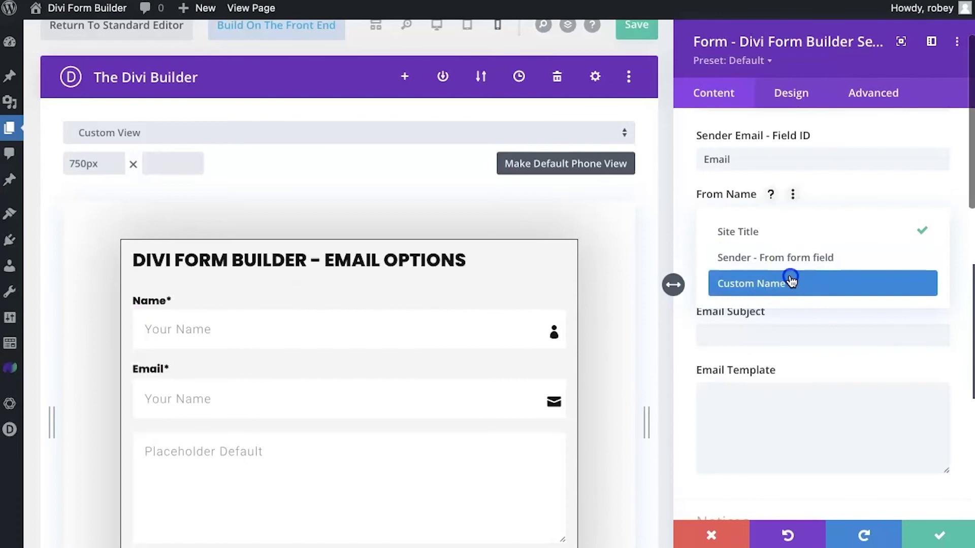
left_click(791, 281)
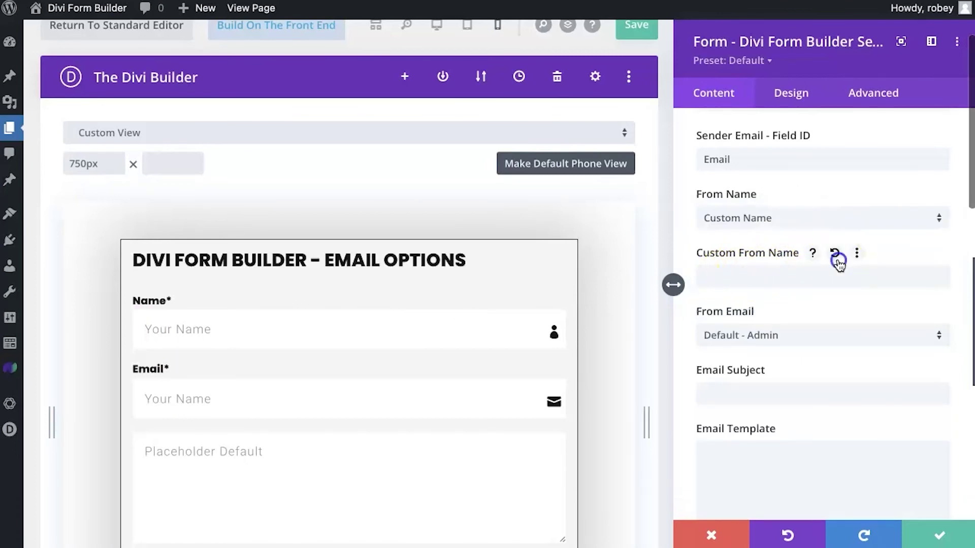
left_click(832, 267)
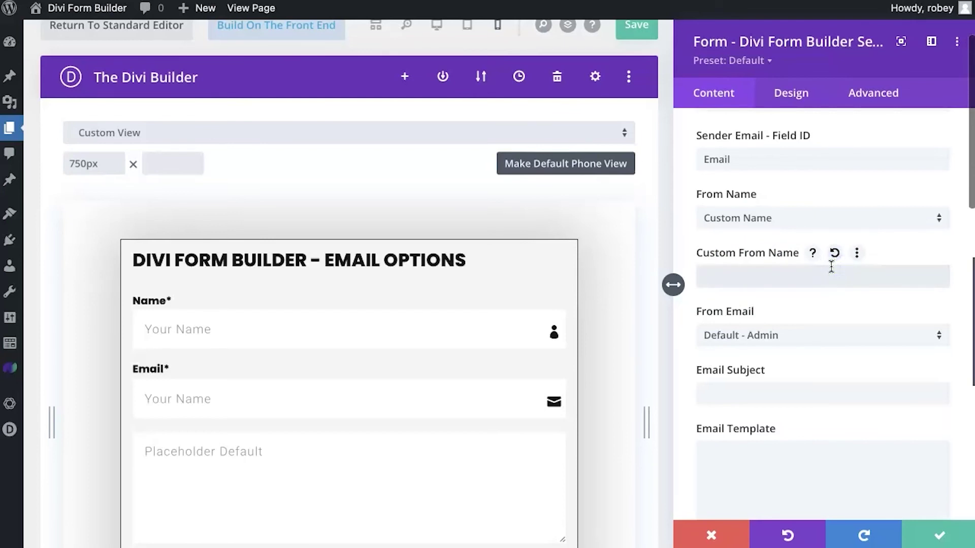
left_click(866, 303)
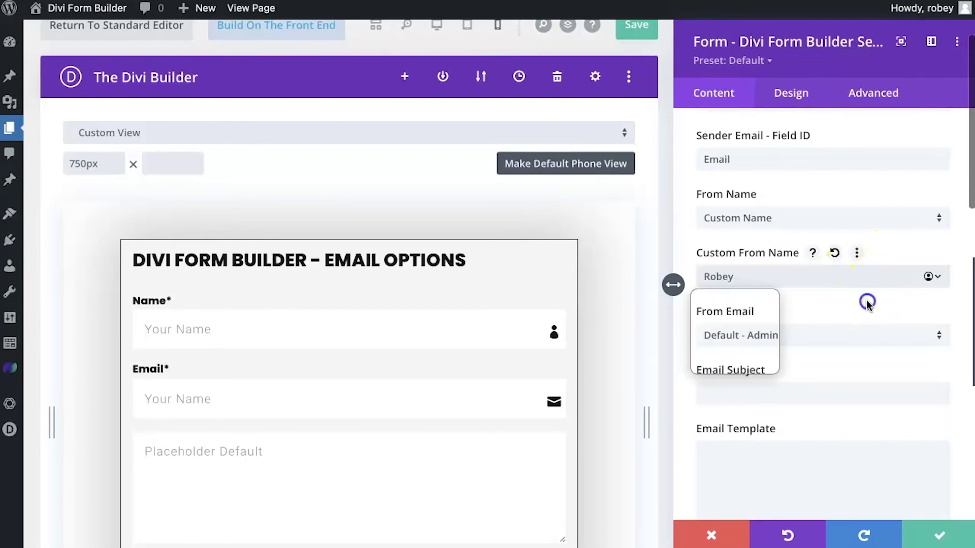
scroll(857, 304, "down", 2)
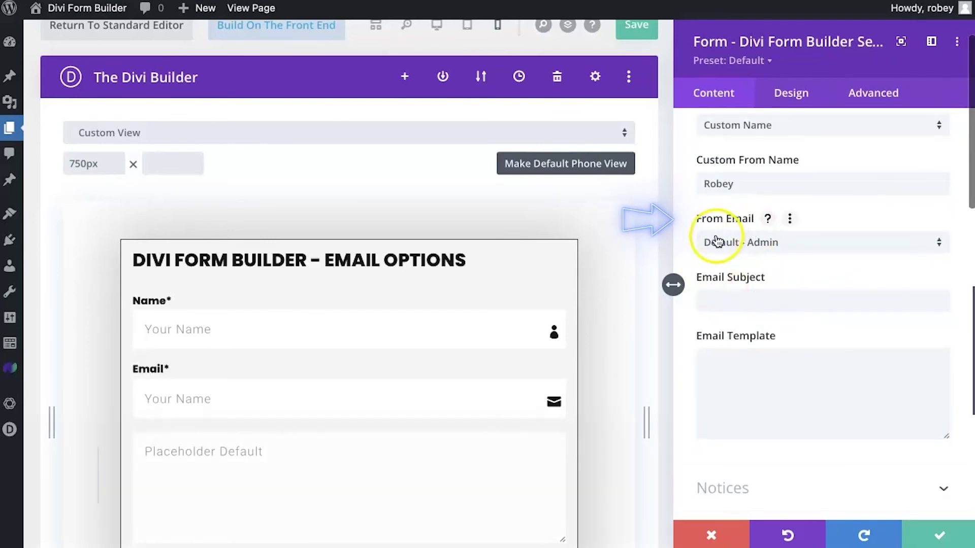
left_click(797, 245)
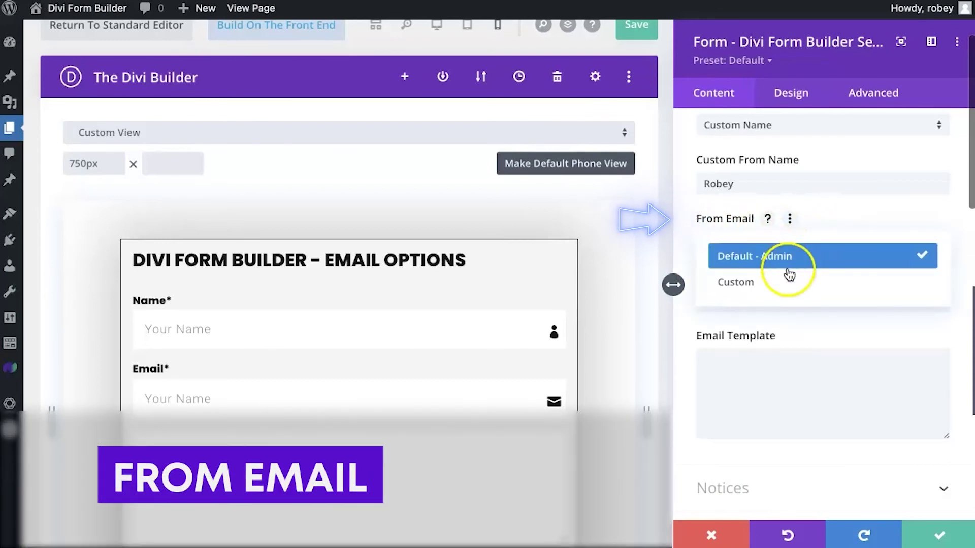
Keep From Email at Default - Admin and leave the Email Subject blank.
left_click(862, 215)
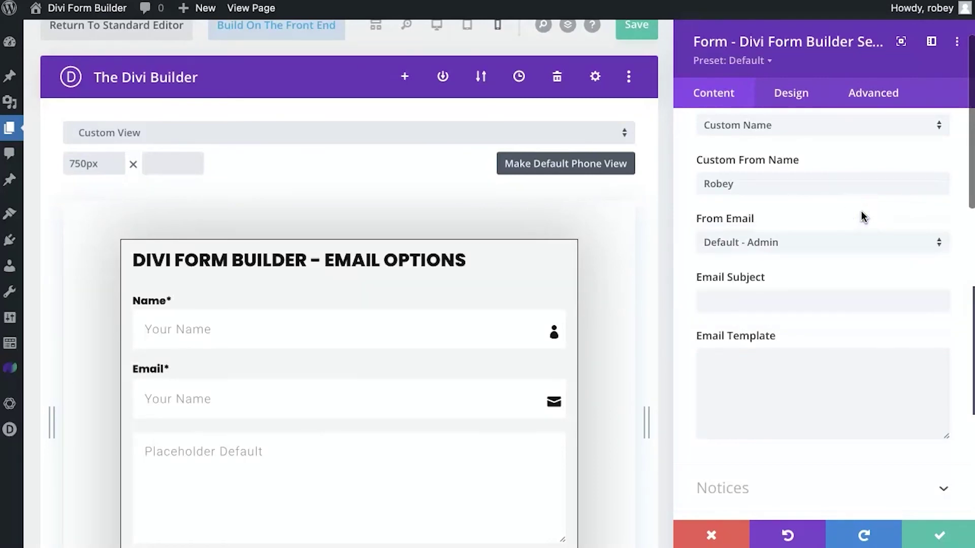
left_click(809, 302)
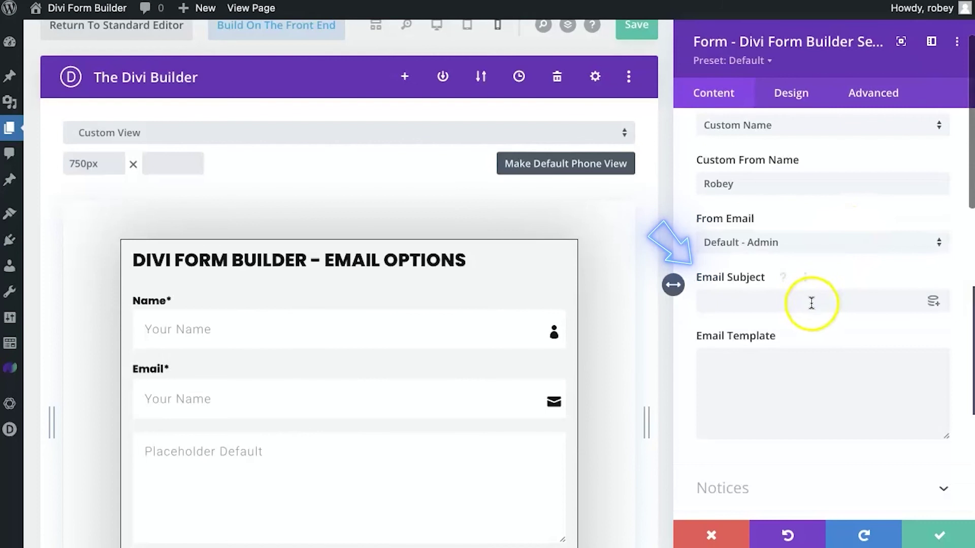
left_click(871, 264)
Start typing the %%field_id%% placeholder into the confirmation Email Template.
scroll(871, 265, "down", 2)
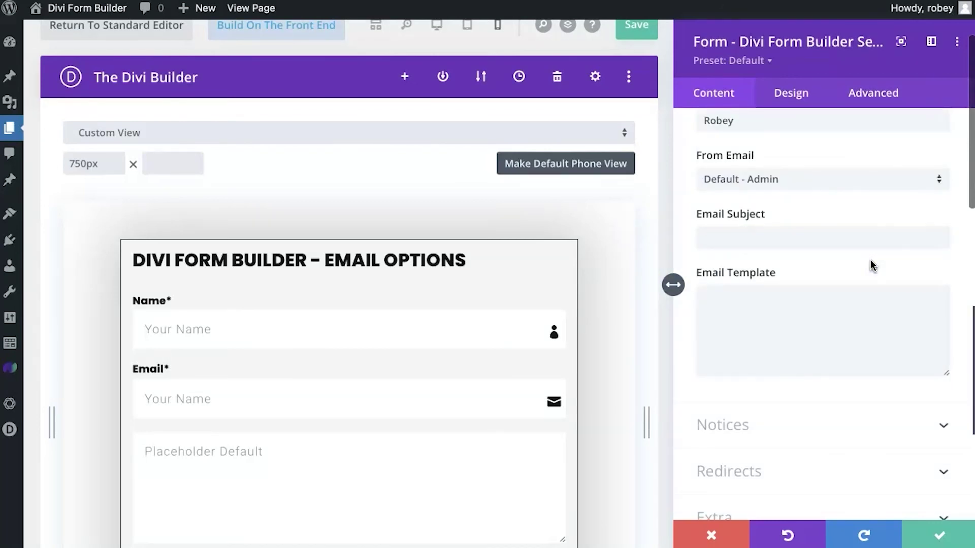
left_click(824, 312)
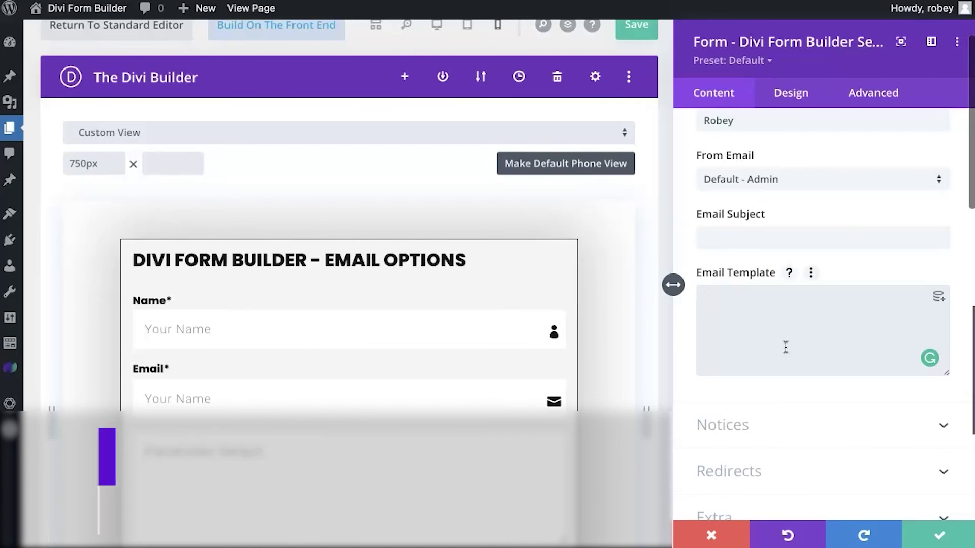
type("%")
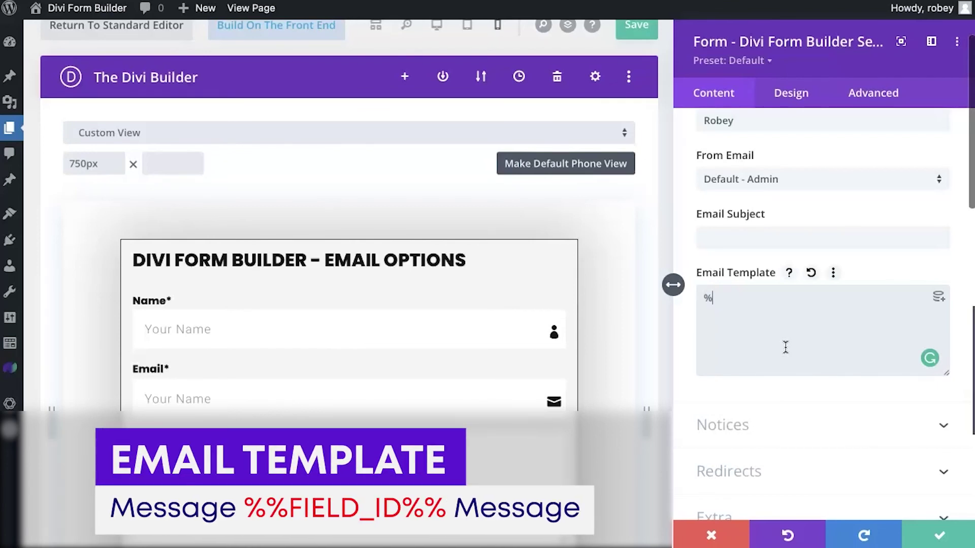
type("%field_")
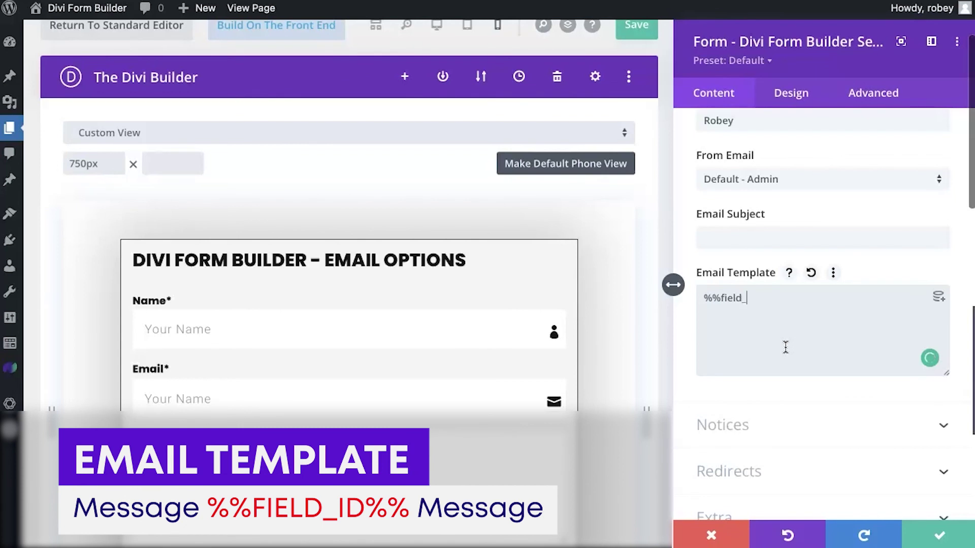